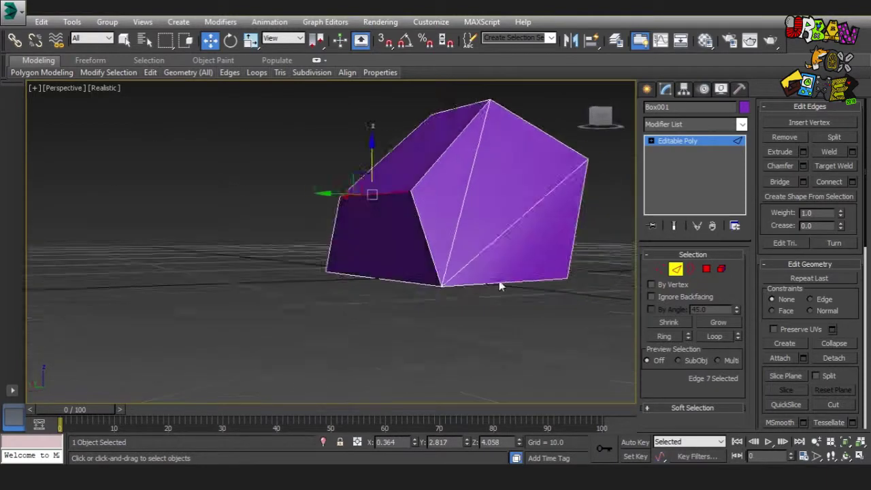
Exit vertex editing and rotate the faceted head box about its vertical axis.
middle_click_drag(394, 285, 373, 293, "alt")
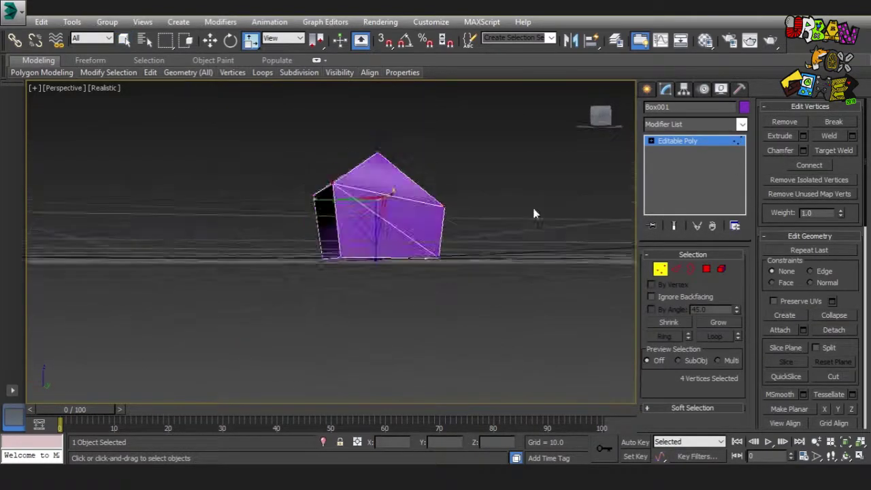
middle_click_drag(535, 210, 278, 179, "alt")
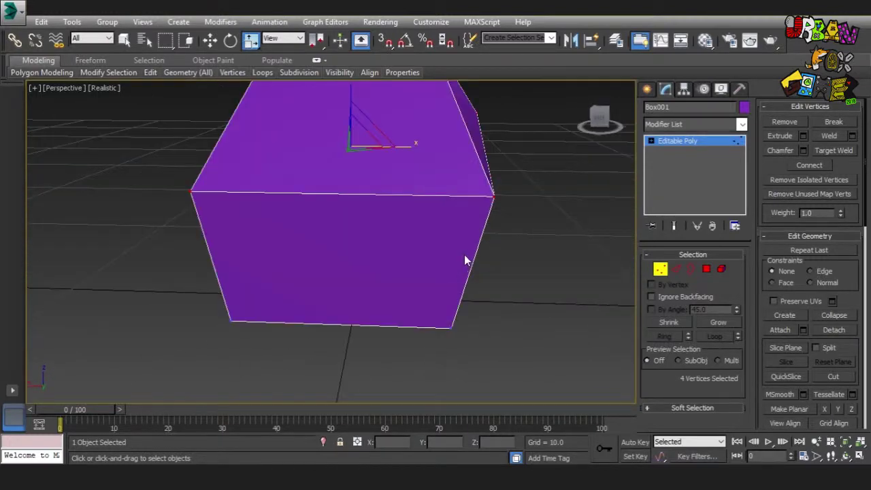
key("1")
left_click_drag(533, 300, 528, 335)
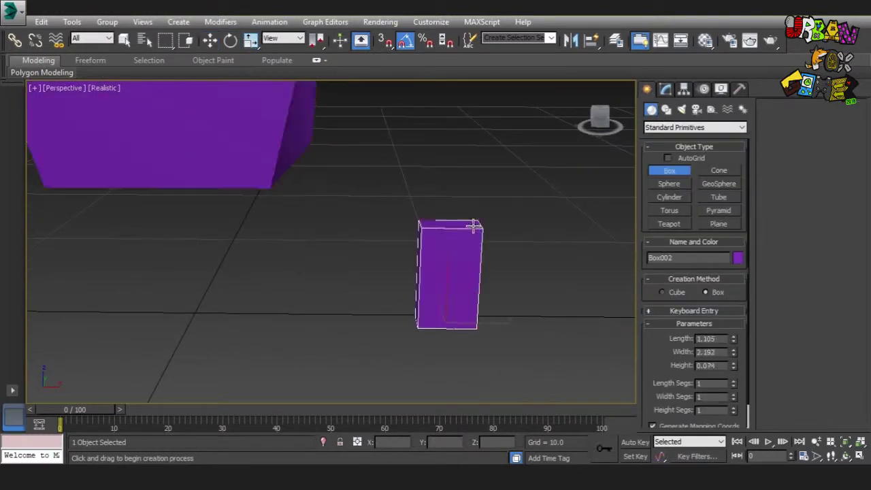
Adjust Box002's edges, polygons and vertices to taper it into a faceted ear.
left_click(676, 269)
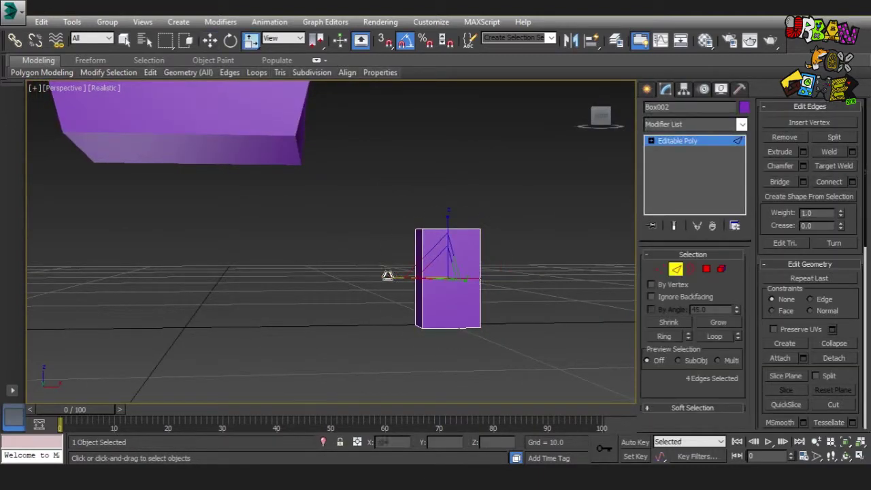
middle_click_drag(456, 229, 458, 281, "alt")
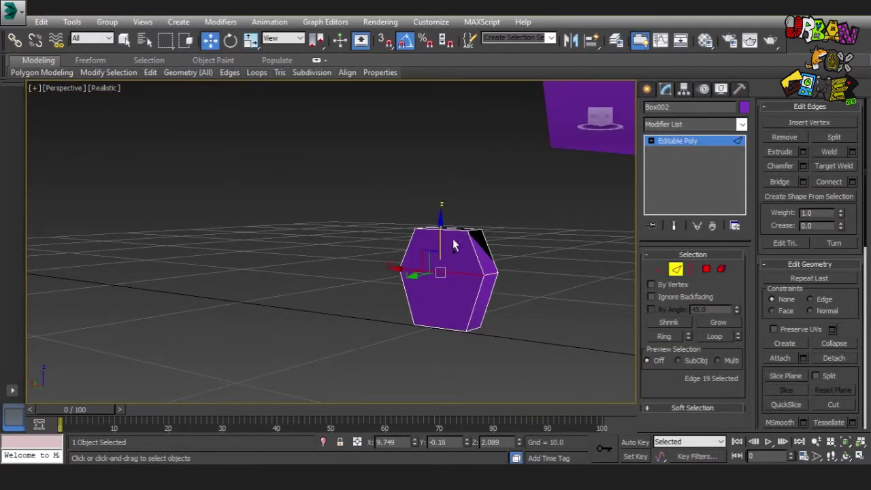
left_click(706, 269)
middle_click_drag(422, 258, 439, 273, "alt")
left_click(439, 292)
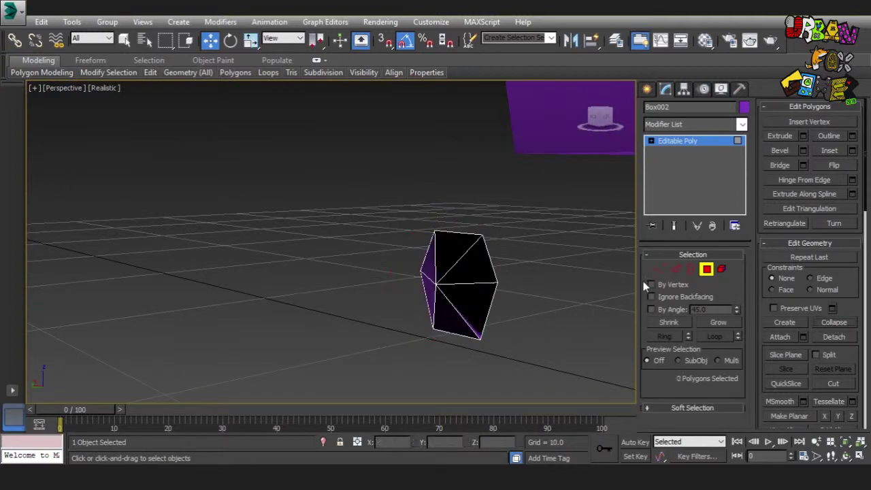
key("1")
left_click(436, 340)
middle_click_drag(496, 288, 286, 332, "alt")
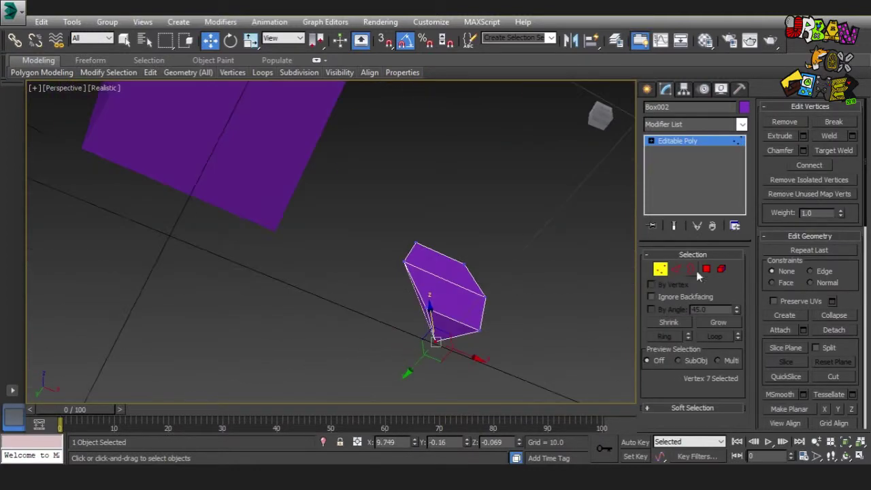
middle_click_drag(494, 296, 454, 301, "alt")
Select all the ear's polygons, return to object level and move it above the head.
key("ctrl+a")
scroll(845, 311, "down", 2)
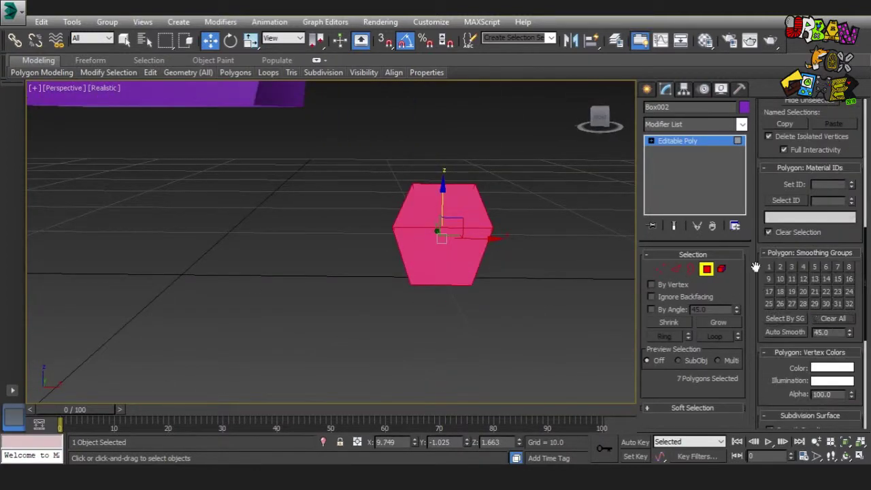
middle_click_drag(471, 217, 568, 270, "alt")
left_click(706, 269)
key("w")
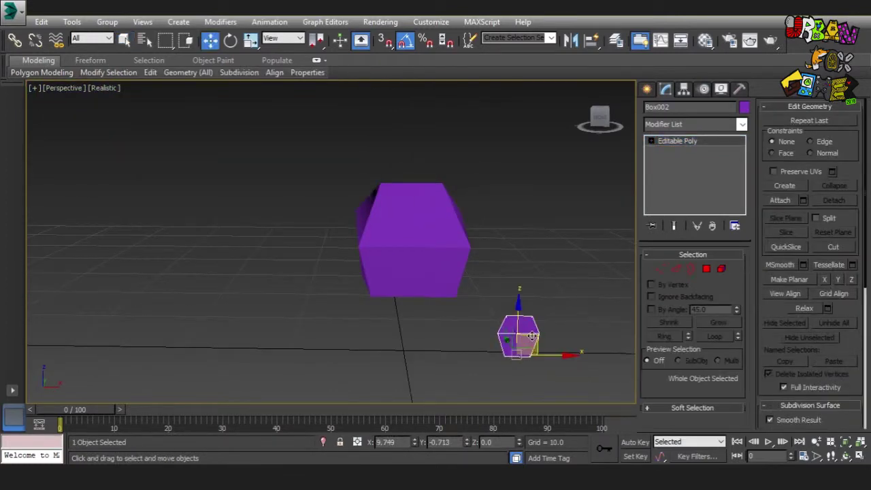
middle_click_drag(517, 292, 479, 211, "alt")
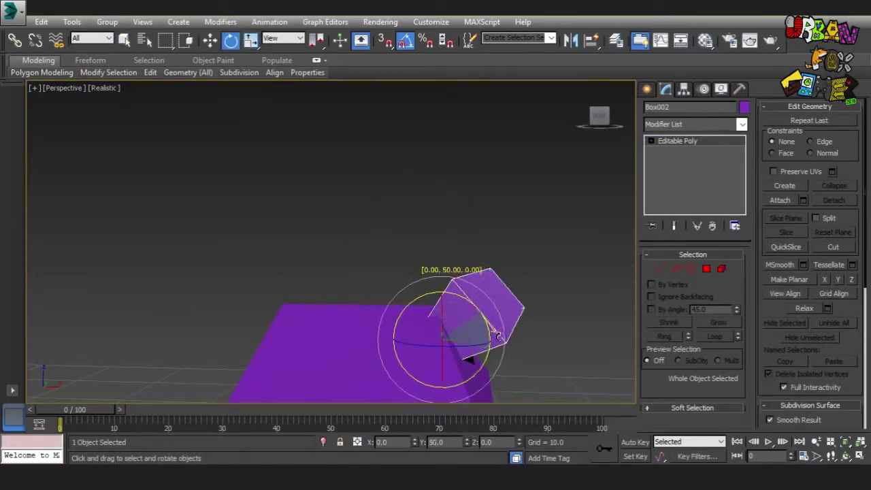
middle_click_drag(481, 301, 396, 179, "alt")
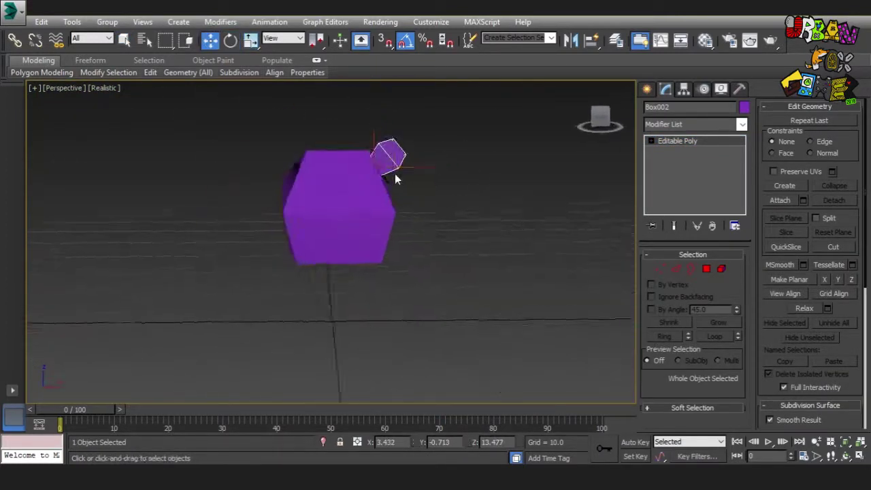
Shift-drag a copy of the small box downward and scale it narrower.
key("q")
key("w")
left_click_drag(435, 190, 402, 340, "shift")
left_click(435, 235)
key("r")
left_click_drag(425, 384, 418, 369)
middle_click_drag(418, 369, 457, 374, "alt")
Draw a new box for the body below the head and set its height.
middle_click_drag(474, 271, 579, 223, "alt")
left_click_drag(381, 300, 430, 315)
left_click(397, 305)
Convert the body box to Editable Poly and connect edges to add a new loop.
right_click(421, 282)
left_click(583, 414)
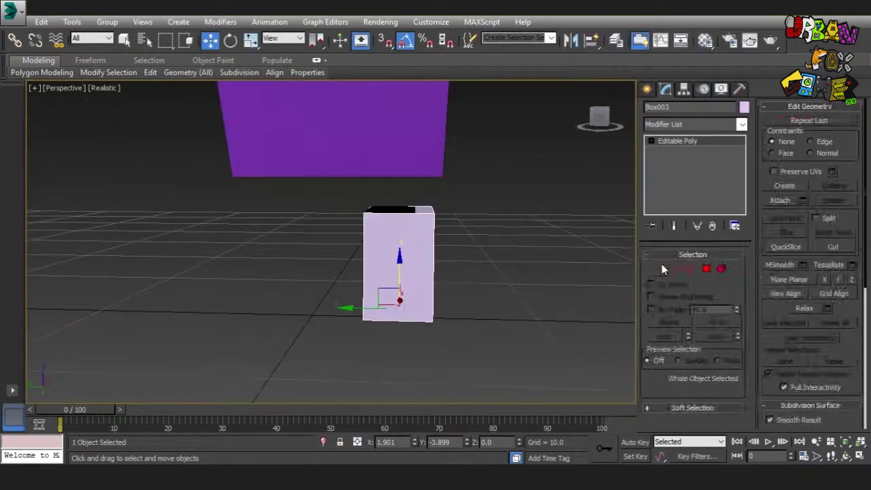
left_click(662, 269)
left_click(852, 182)
middle_click_drag(558, 217, 503, 224, "alt")
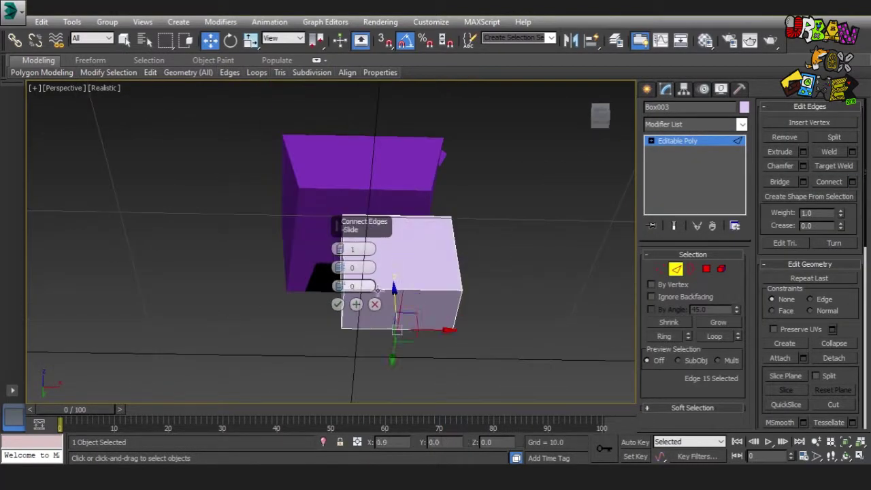
middle_click_drag(340, 258, 422, 272, "alt")
left_click(337, 304)
Extrude two bottom polygons into legs and select the legs' vertices.
key("4")
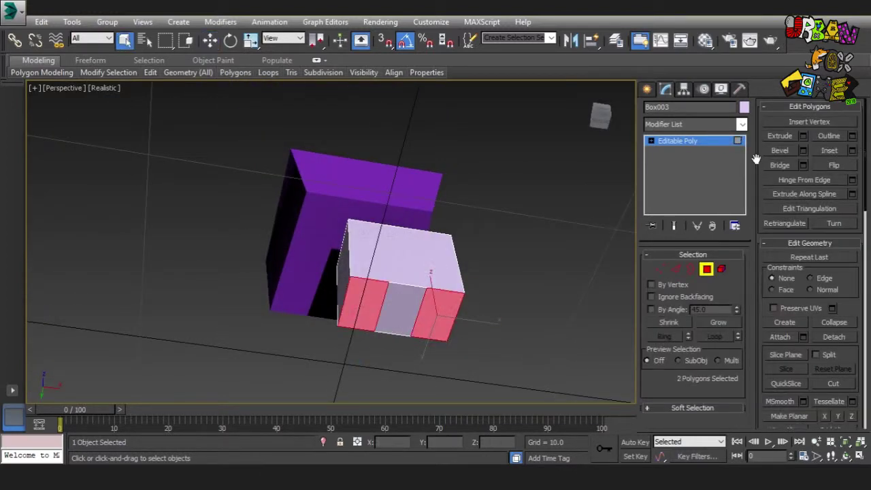
left_click(338, 286)
middle_click_drag(343, 293, 436, 313, "alt")
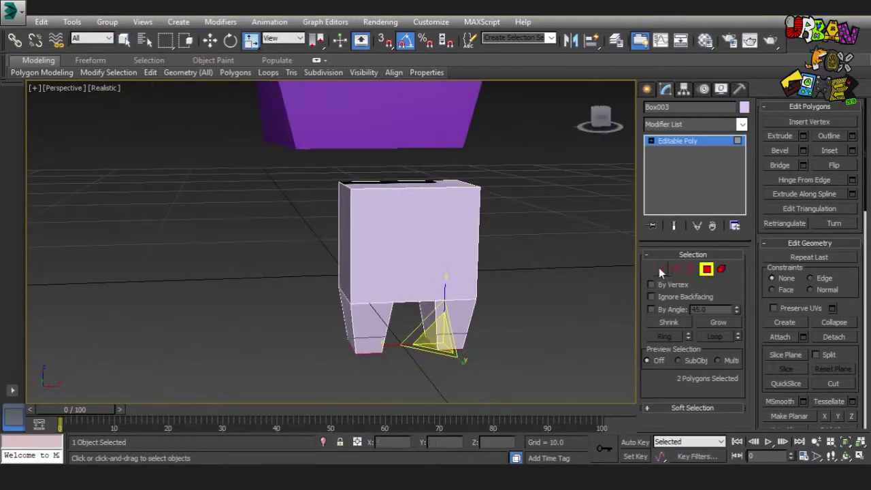
key("1")
left_click_drag(336, 341, 439, 300)
Adjust the body's edges and vertices to taper its top.
key("2")
mouse_move(493, 218)
middle_mouse_down("alt")
mouse_move(559, 302)
mouse_move(645, 254)
middle_mouse_up("alt")
key("q")
middle_click_drag(422, 272, 392, 342, "alt")
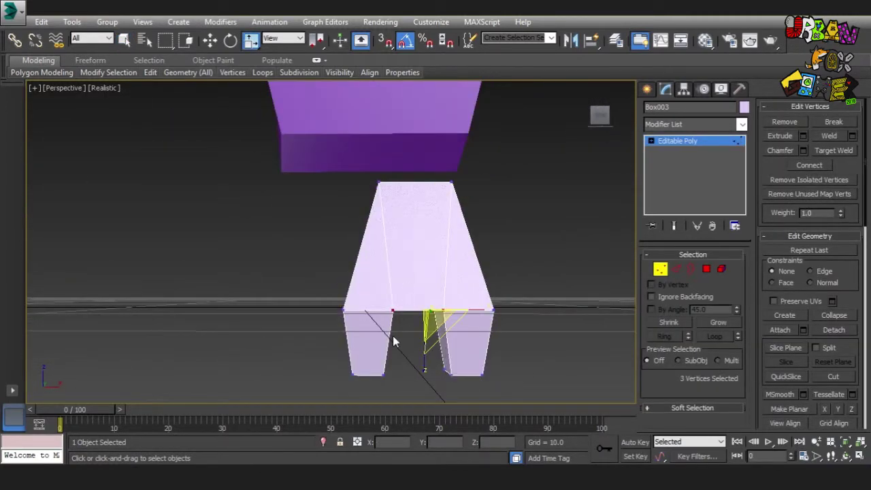
mouse_move(458, 308)
middle_mouse_down("alt")
mouse_move(503, 321)
mouse_move(391, 350)
middle_mouse_up("alt")
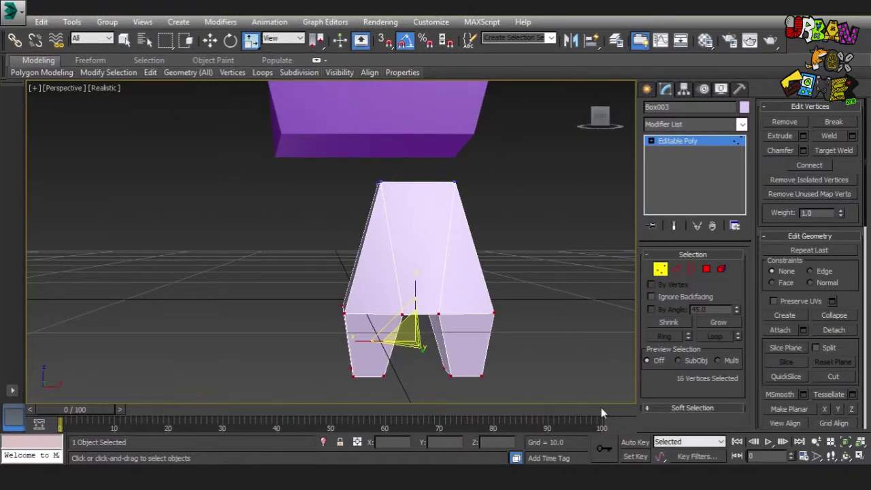
key("1")
mouse_move(493, 294)
middle_mouse_down("alt")
mouse_move(406, 284)
mouse_move(525, 278)
middle_mouse_up("alt")
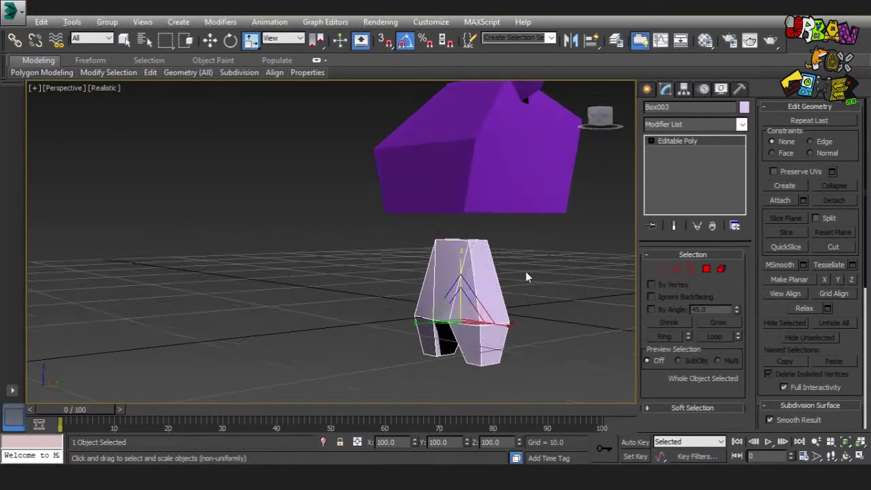
Draw a thin green box beside the legs and rotate it.
left_click(647, 89)
left_click(669, 170)
middle_click_drag(408, 286, 476, 313, "alt")
left_click_drag(472, 313, 510, 355)
left_click(564, 331)
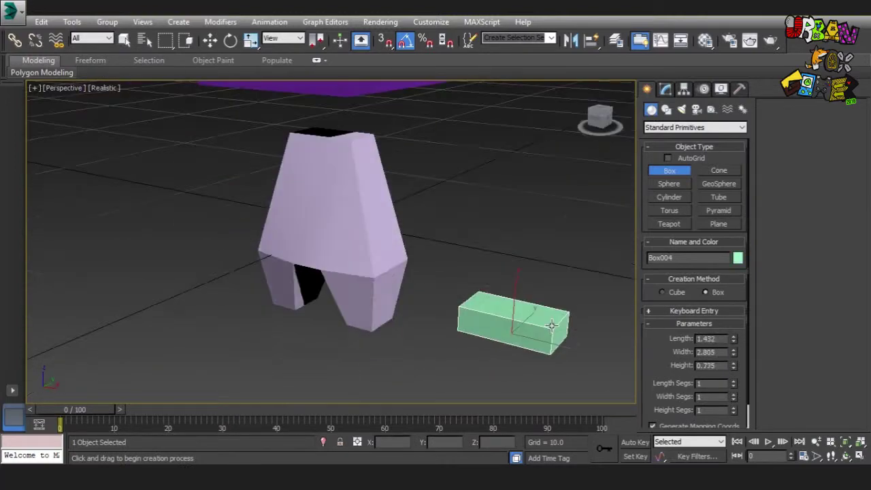
key("e")
middle_click_drag(564, 332, 535, 294, "alt")
Select and frame the body, then turn on AutoGrid to build boxes on its surface.
left_click(252, 272)
key("z")
middle_click_drag(583, 262, 517, 224, "alt")
left_click(669, 170)
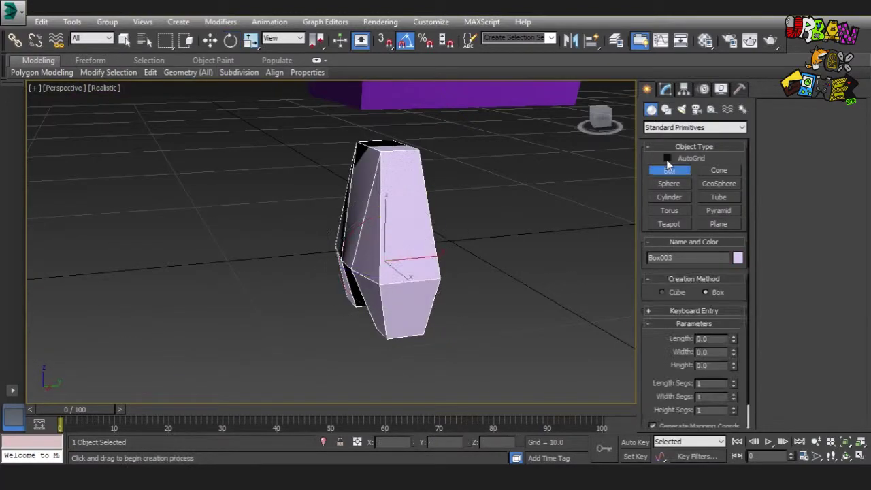
left_click(668, 158)
scroll(348, 159, "up", 2)
Scale and move the green arm box against the body's side.
key("r")
middle_click_drag(359, 374, 427, 276, "alt")
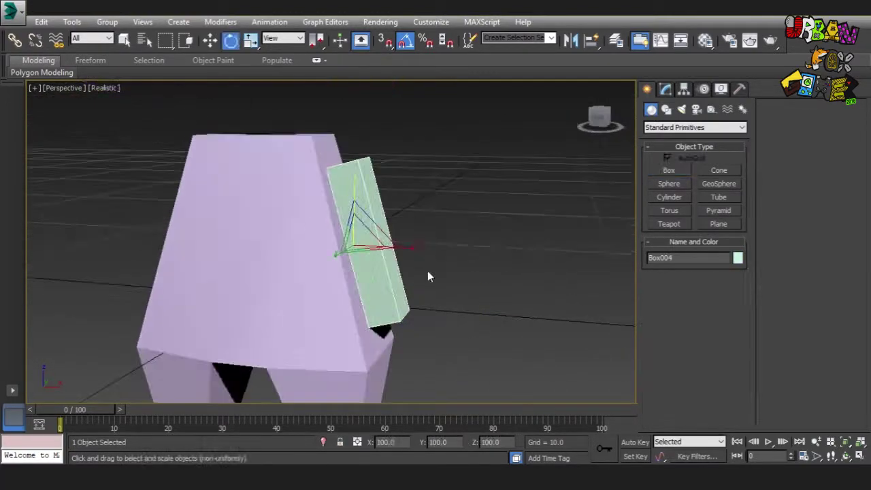
key("w")
middle_click_drag(411, 233, 291, 46, "alt")
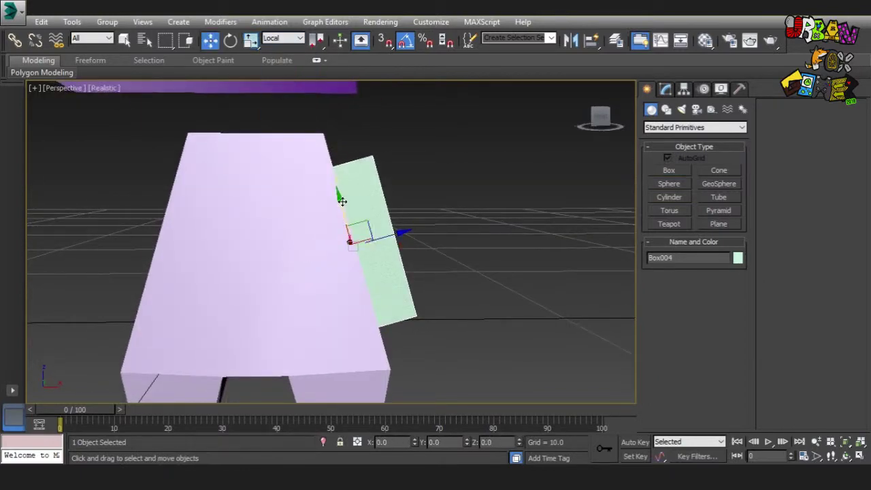
scroll(342, 200, "down", 3)
left_click(358, 300)
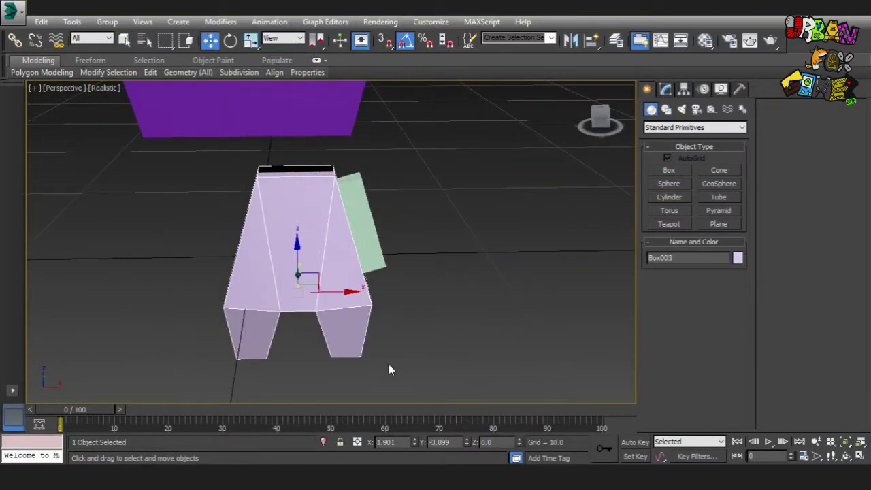
Adjust the arm's pivot with Affect Pivot Only and mirror the arm.
left_click(684, 89)
left_click(694, 170)
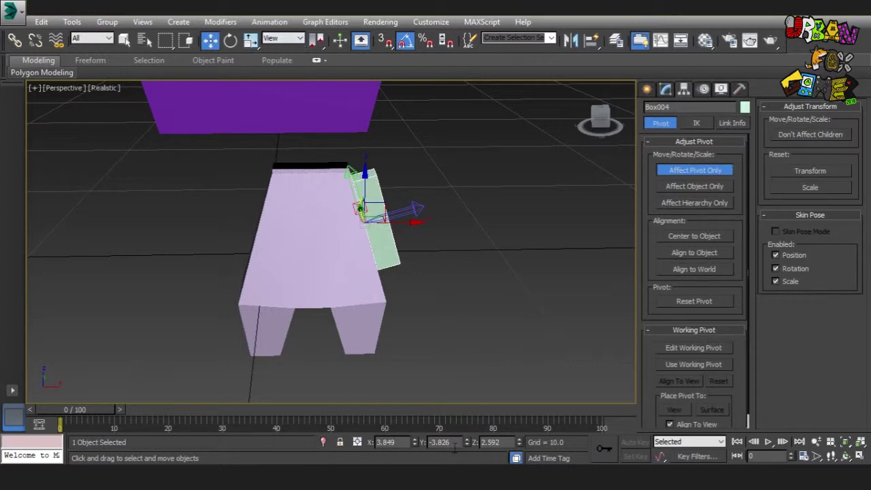
left_click(571, 41)
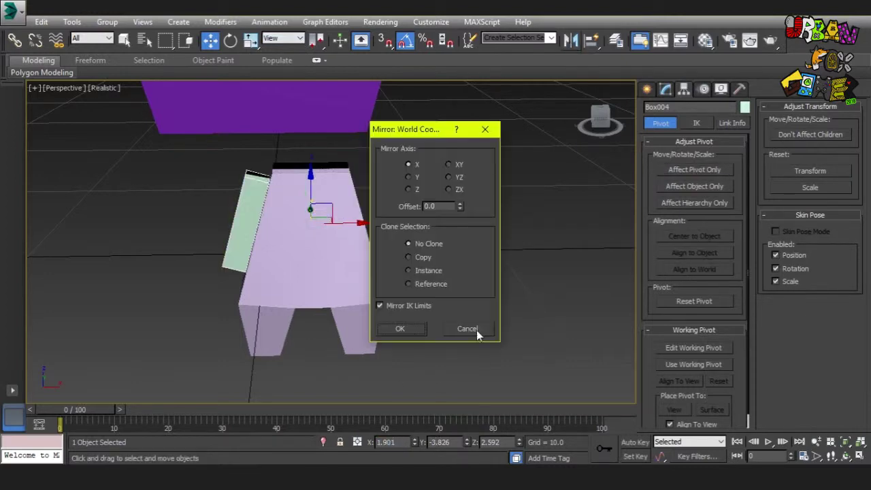
Attach the green arm to the lavender body Box003.
left_click(467, 331)
left_click(666, 89)
left_click(781, 200)
mouse_move(422, 247)
middle_mouse_down("alt")
mouse_move(431, 249)
mouse_move(427, 271)
middle_mouse_up("alt")
scroll(298, 224, "up", 3)
Tweak the body's vertices and edges.
key("1")
mouse_move(359, 198)
middle_mouse_down("alt")
mouse_move(381, 224)
mouse_move(354, 245)
middle_mouse_up("alt")
scroll(354, 245, "up", 3)
key("2")
mouse_move(311, 165)
middle_mouse_down("alt")
mouse_move(370, 180)
mouse_move(399, 243)
mouse_move(190, 167)
mouse_move(275, 272)
middle_mouse_up("alt")
scroll(317, 177, "down", 3)
scroll(370, 181, "down", 3)
Select the purple head and move its vertices to reshape it.
left_click(361, 190)
key("1")
key("w")
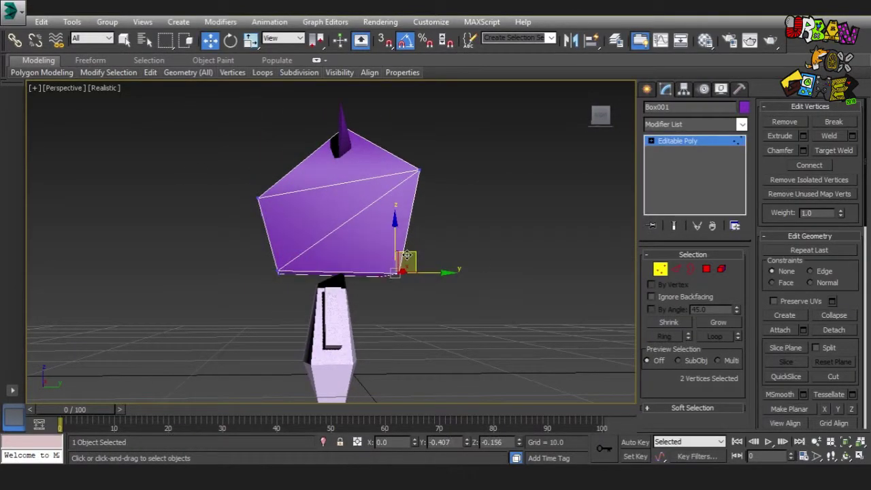
mouse_move(309, 254)
middle_mouse_down("alt")
mouse_move(445, 279)
mouse_move(375, 268)
middle_mouse_up("alt")
mouse_move(223, 241)
middle_mouse_down("alt")
mouse_move(522, 252)
mouse_move(341, 236)
middle_mouse_up("alt")
key("1")
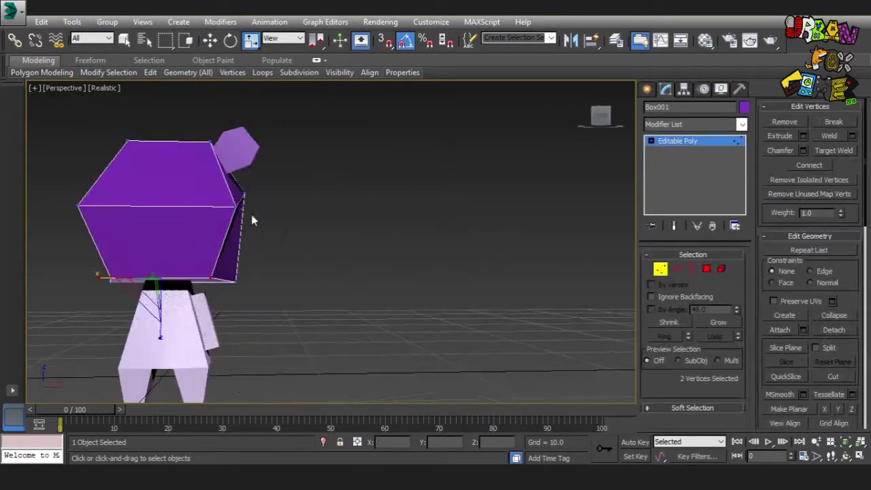
middle_click_drag(222, 298, 293, 287)
middle_click_drag(467, 248, 458, 262, "alt")
Move the purple head Box001 onto the top of the body.
left_click(375, 232, "alt")
left_click(375, 233)
mouse_move(375, 232)
middle_mouse_down("alt")
mouse_move(594, 187)
mouse_move(472, 239)
mouse_move(508, 247)
middle_mouse_up("alt")
key("w")
scroll(473, 239, "up", 2)
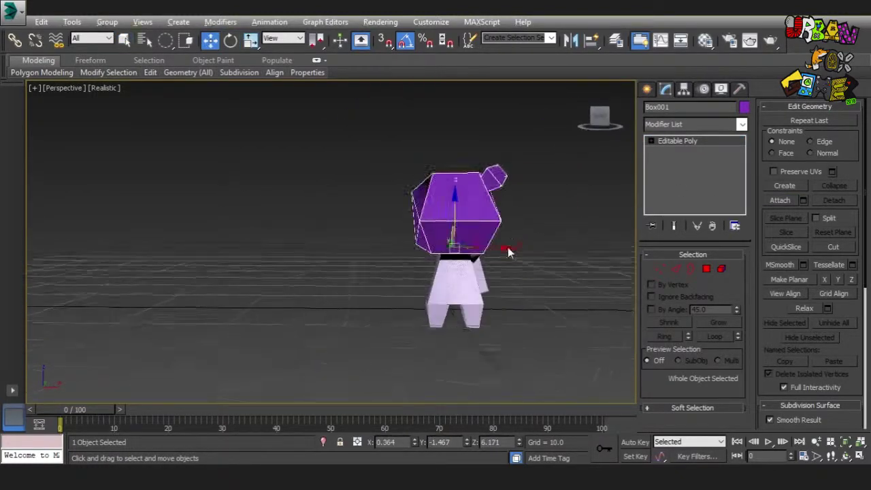
scroll(507, 247, "up", 2)
key("q")
left_click(694, 124)
Add Unwrap UVW to the head and apply a Planar map in Edit UVWs.
left_click(670, 335)
left_click(810, 123)
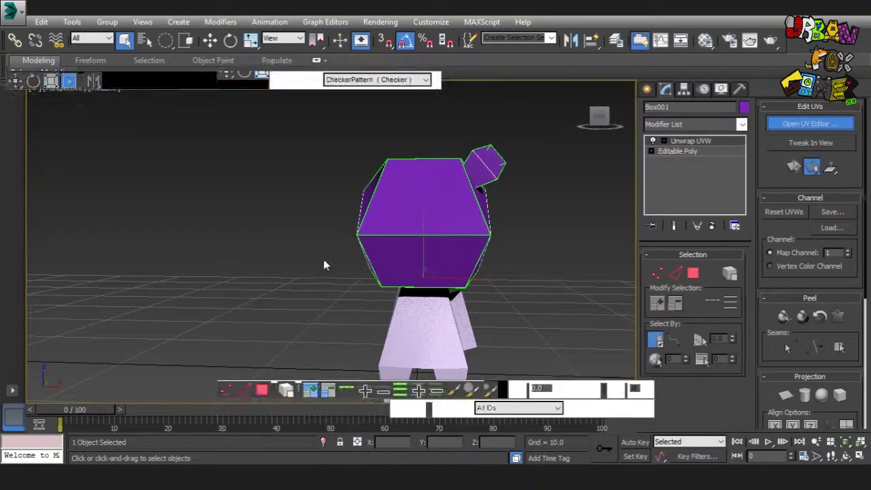
right_click(188, 204)
left_click(184, 218)
left_click(786, 395)
left_click(788, 397)
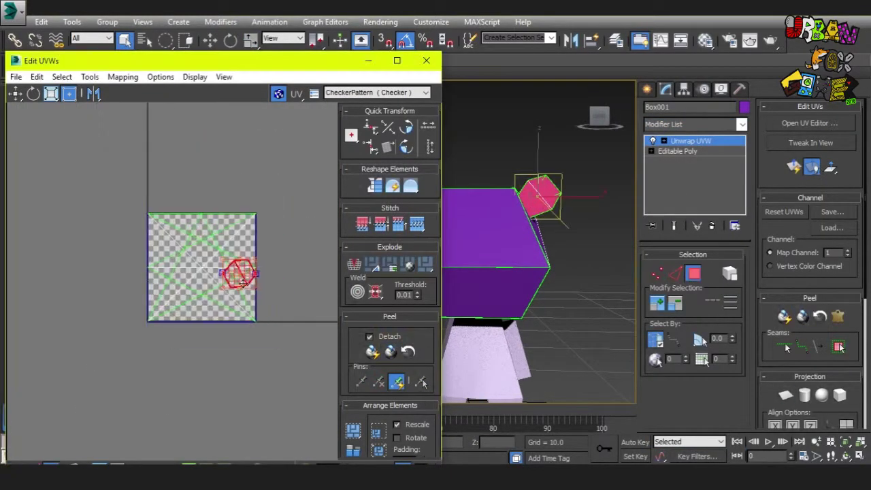
Separate the UV squares and check the checker texture on the cube's faces.
left_click_drag(234, 262, 305, 195)
left_click_drag(136, 60, 140, 31)
left_click(204, 238)
mouse_move(535, 282)
middle_mouse_down("alt")
mouse_move(270, 297)
mouse_move(451, 226)
middle_mouse_up("alt")
middle_click_drag(654, 203, 236, 240, "alt")
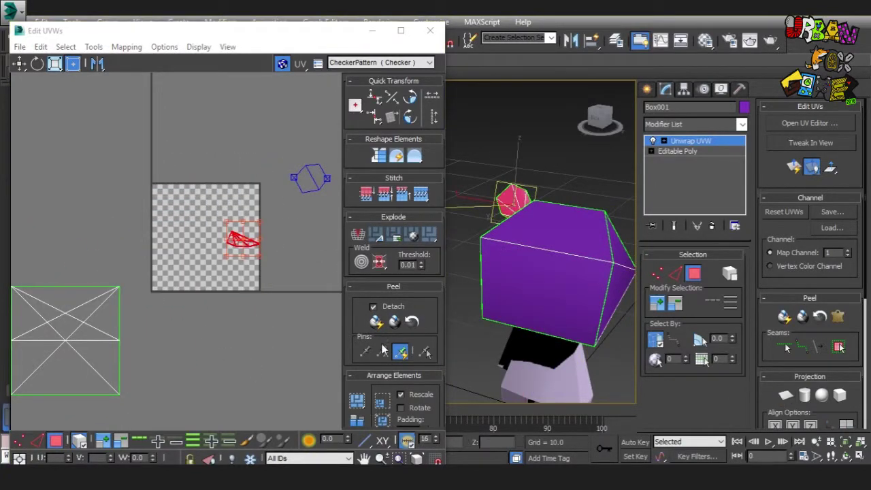
scroll(225, 245, "up", 5)
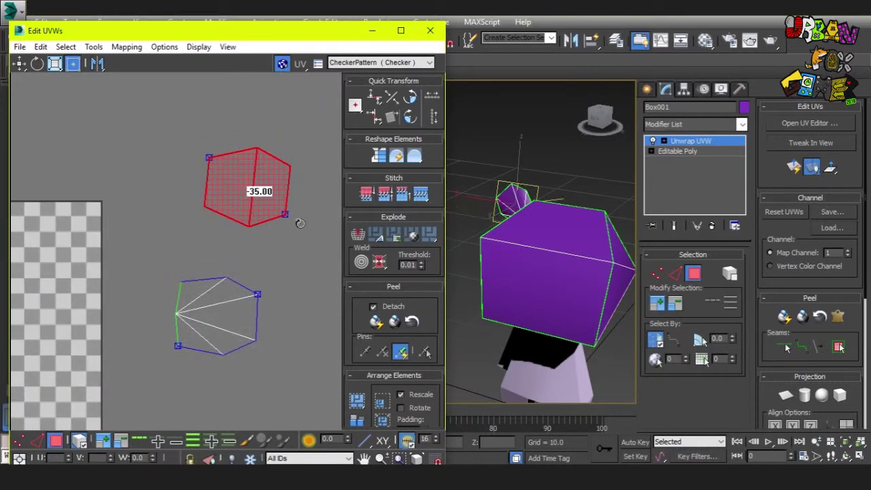
middle_click_drag(544, 286, 772, 394, "alt")
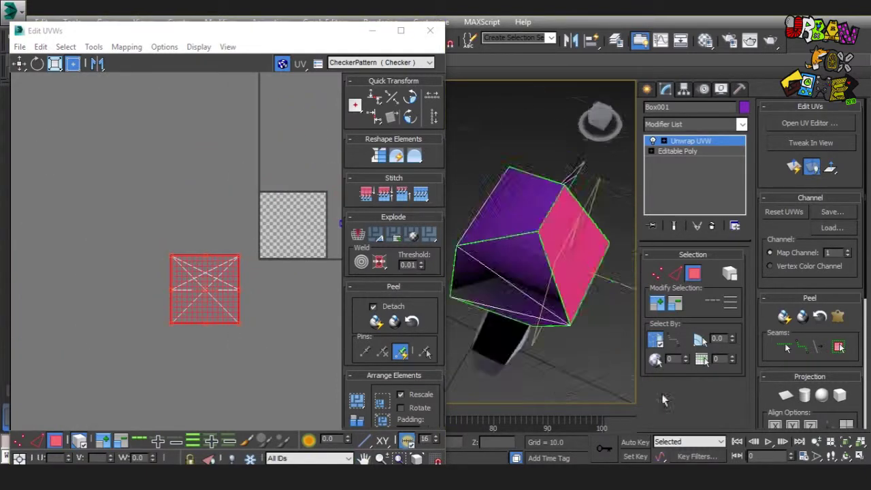
middle_click_drag(373, 79, 242, 268, "alt")
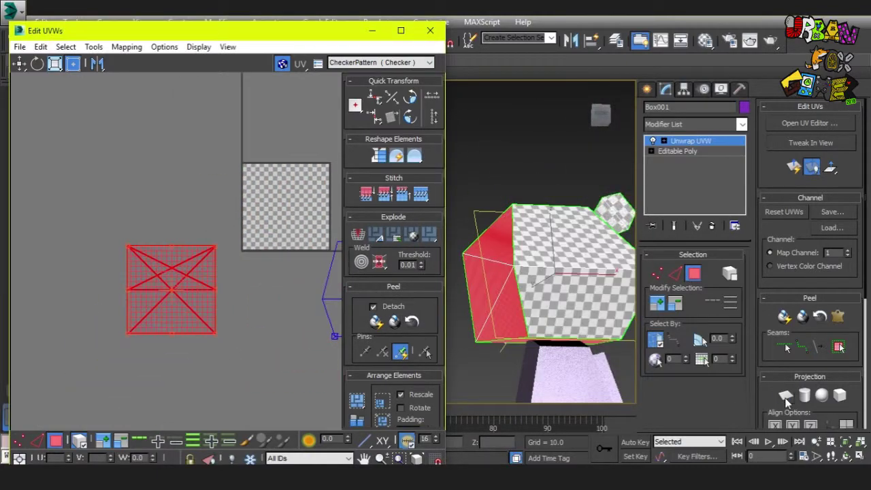
middle_click_drag(241, 269, 255, 291)
middle_click_drag(438, 295, 456, 288, "alt")
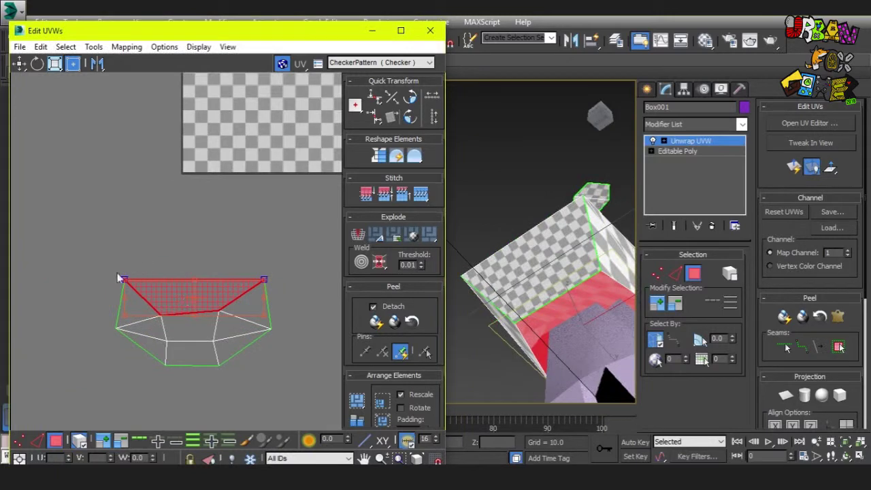
Select the whole UV element and move it to the right.
left_click(143, 329)
left_click_drag(142, 328, 265, 341)
scroll(258, 268, "down", 3)
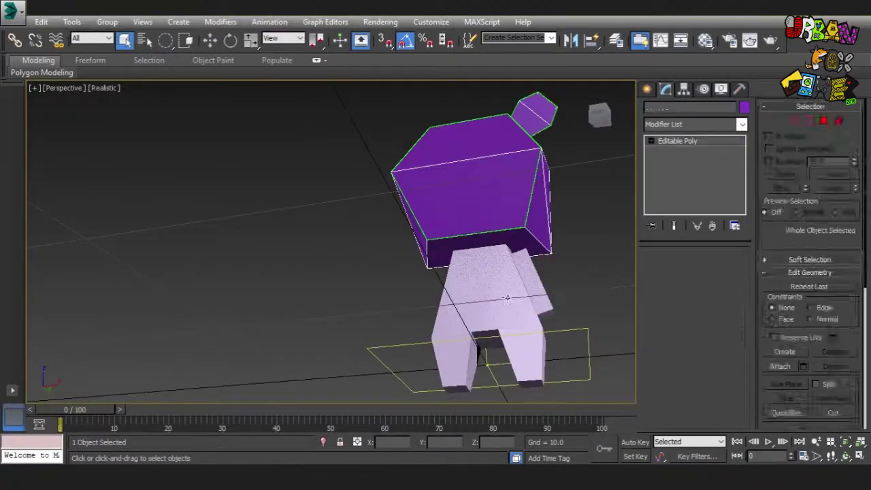
Add Unwrap UVW to the legs object, then convert it back to Editable Poly.
left_click(677, 128)
left_click(687, 409)
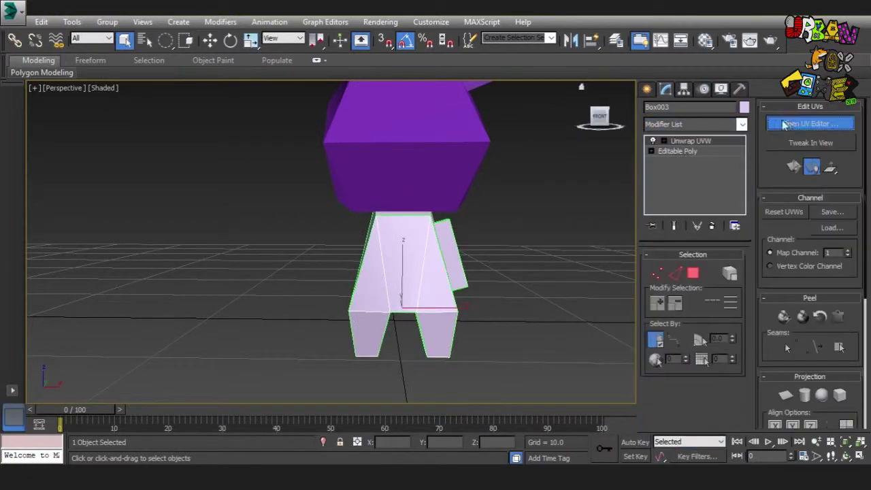
left_click(808, 123)
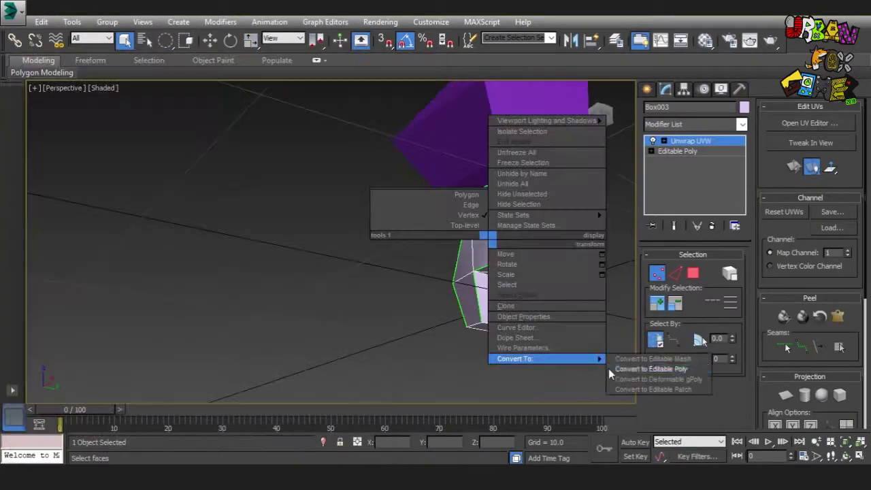
left_click(651, 372)
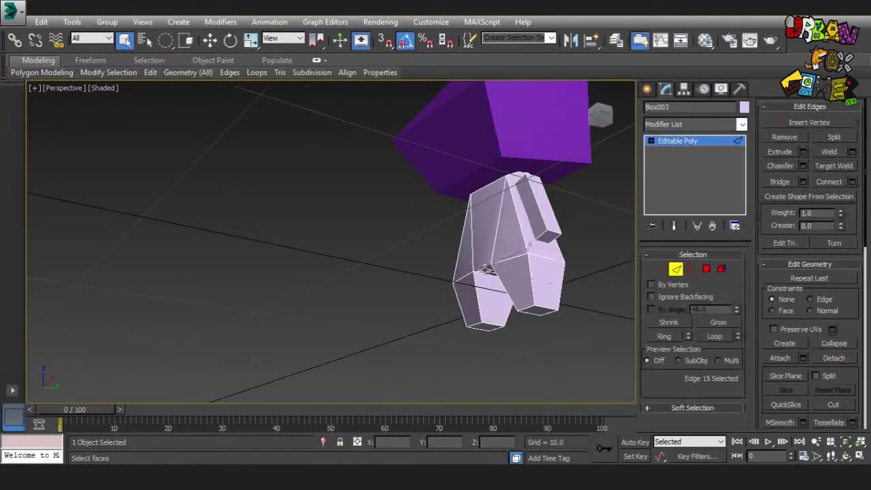
mouse_move(604, 278)
middle_mouse_down("alt")
mouse_move(558, 279)
mouse_move(583, 253)
mouse_move(603, 253)
mouse_move(564, 233)
middle_mouse_up("alt")
Draw a new small box on the ground beside the legs.
left_click(648, 89)
middle_click_drag(476, 218, 470, 214, "alt")
left_click(670, 170)
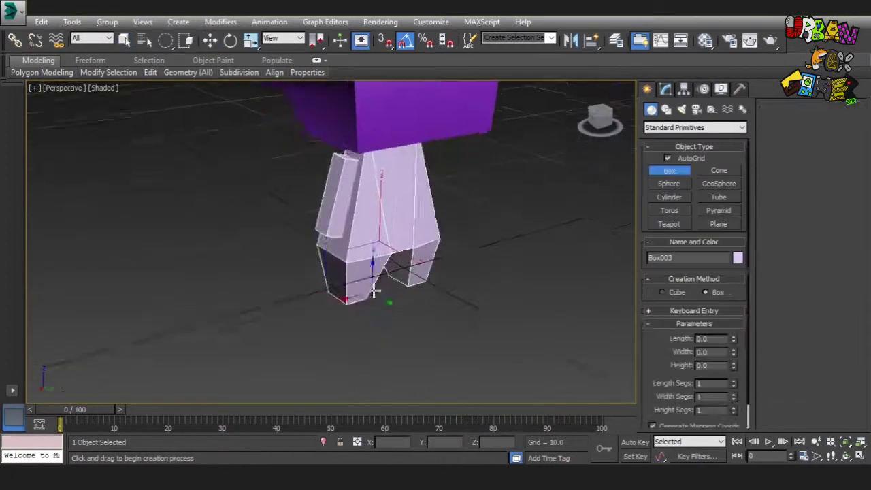
left_click_drag(409, 336, 498, 367)
left_click(564, 353)
mouse_move(564, 352)
middle_mouse_down("alt")
mouse_move(467, 349)
mouse_move(565, 352)
middle_mouse_up("alt")
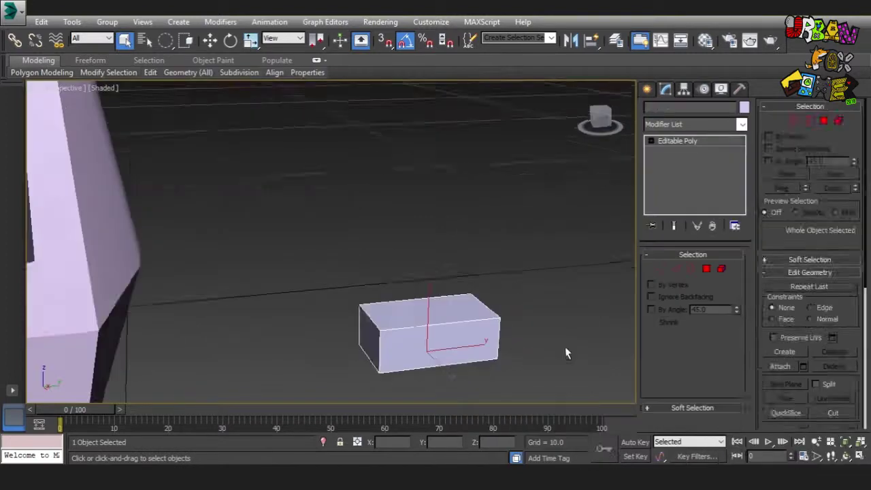
Scale and move the vertices at one end of the box to make a flat tapered wedge.
key("1")
left_click_drag(565, 352, 397, 397)
mouse_move(296, 197)
middle_mouse_down("alt")
mouse_move(513, 348)
mouse_move(432, 385)
mouse_move(397, 378)
mouse_move(277, 293)
mouse_move(408, 356)
mouse_move(488, 295)
mouse_move(397, 325)
mouse_move(387, 216)
mouse_move(458, 204)
middle_mouse_up("alt")
key("r")
key("w")
key("r")
key("w")
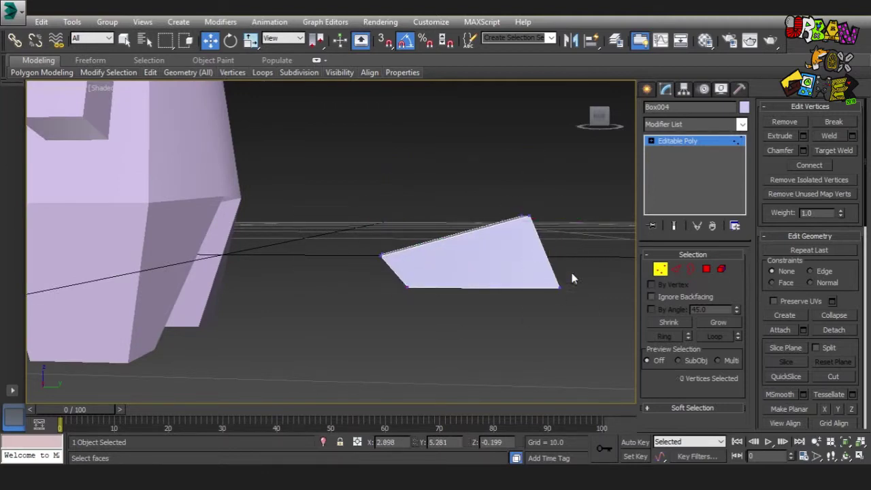
middle_click_drag(394, 282, 520, 372, "alt")
Rotate the wedge 180° and move it up against the leg.
key("1")
key("e")
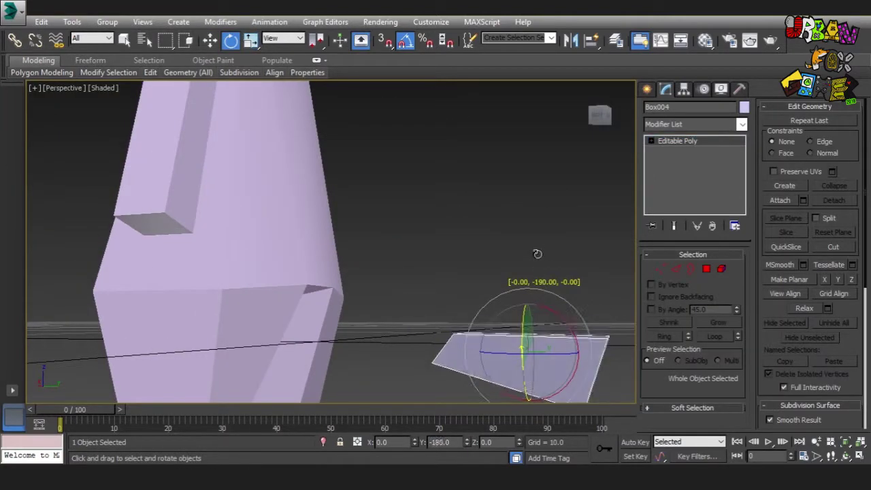
key("f")
scroll(443, 236, "up", 5)
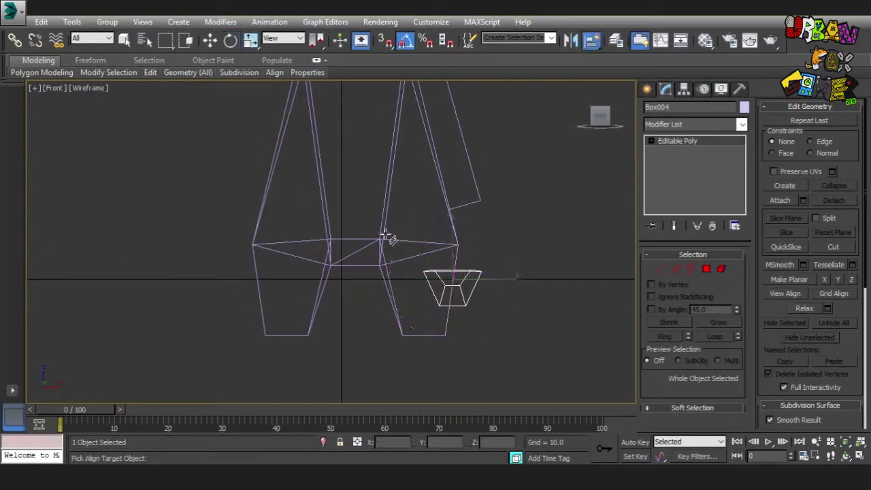
key("p")
middle_click_drag(399, 247, 417, 359, "alt")
key("Escape")
key("w")
scroll(451, 250, "up", 3)
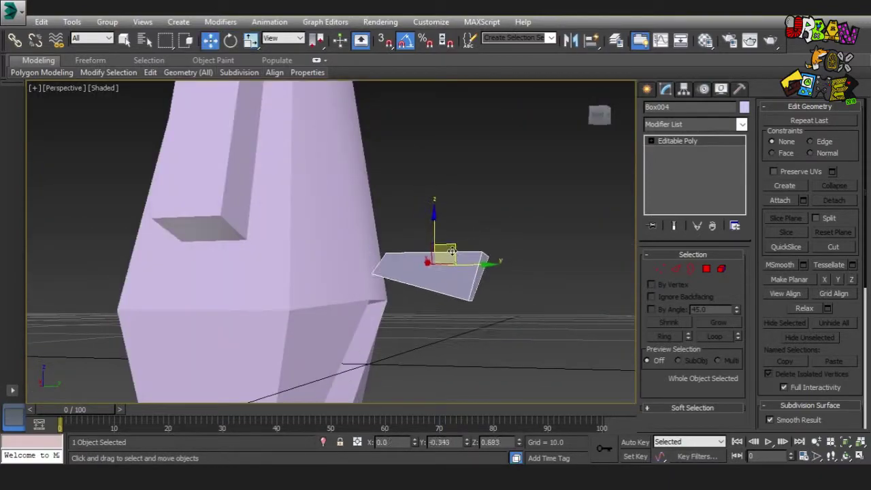
scroll(451, 249, "down", 5)
left_click(472, 347)
Add Unwrap UVW to the legs, open the UV Editor and peel the selected faces.
left_click(742, 124)
left_click(696, 342)
left_click(810, 123)
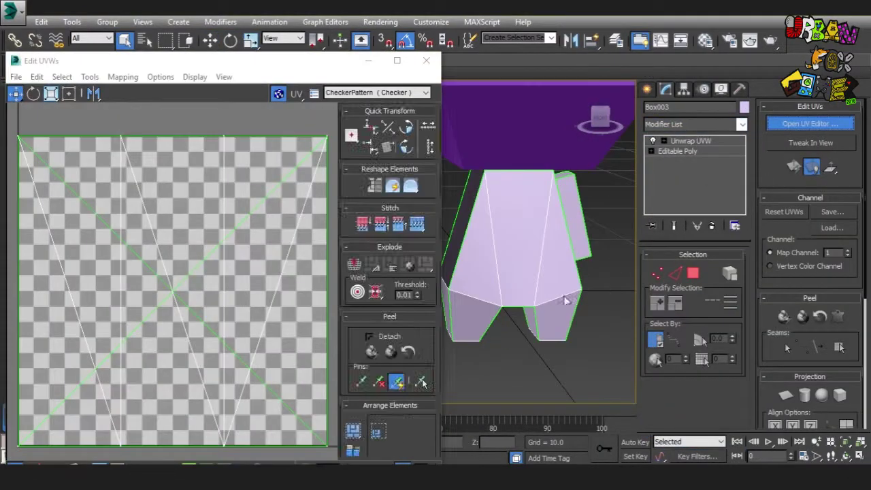
mouse_move(602, 289)
middle_mouse_down("alt")
mouse_move(505, 191)
mouse_move(546, 354)
mouse_move(585, 326)
middle_mouse_up("alt")
left_click(585, 326)
scroll(603, 384, "down", 5)
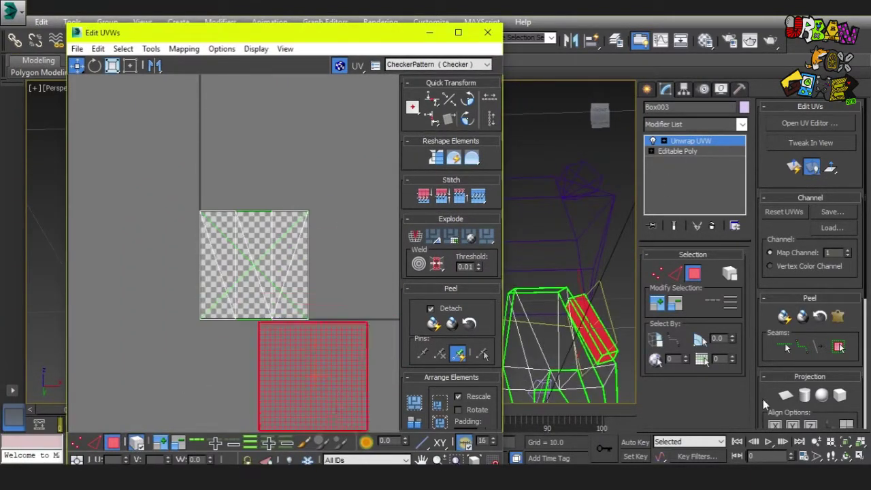
right_click(561, 321)
left_click(542, 264)
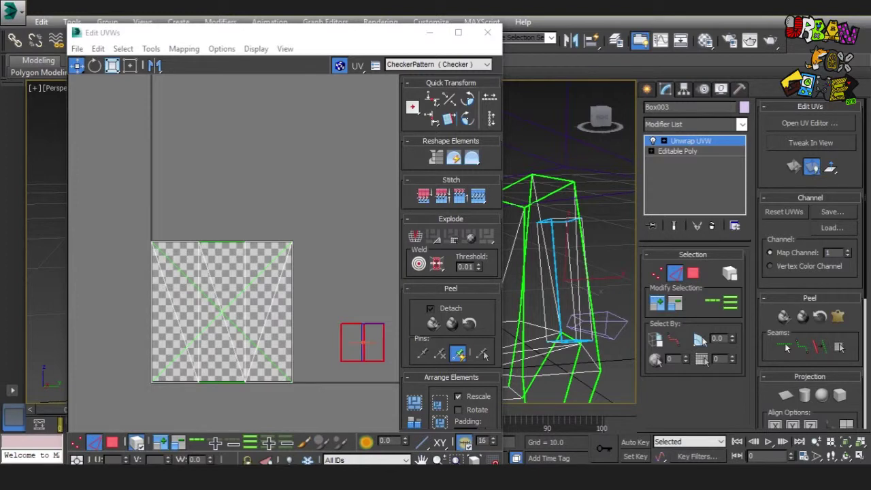
middle_click_drag(427, 338, 378, 325)
left_click(453, 324)
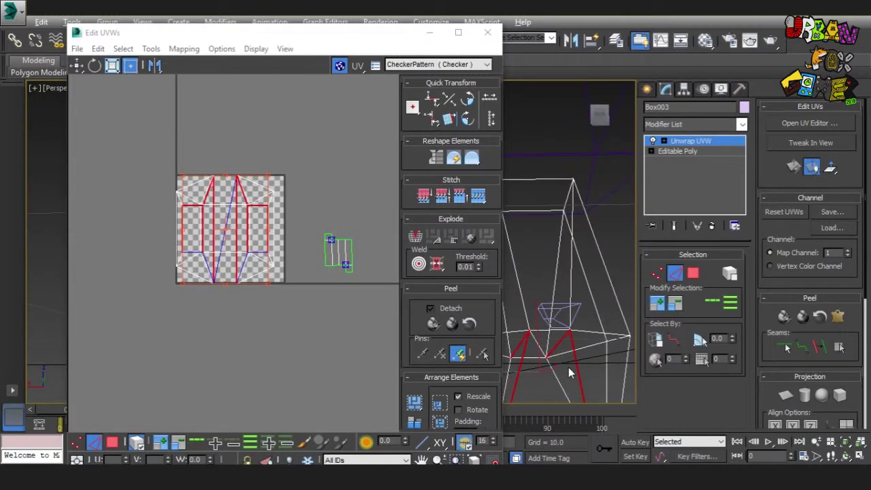
Flatten the legs' UVs into separate islands.
middle_click_drag(607, 331, 556, 334, "alt")
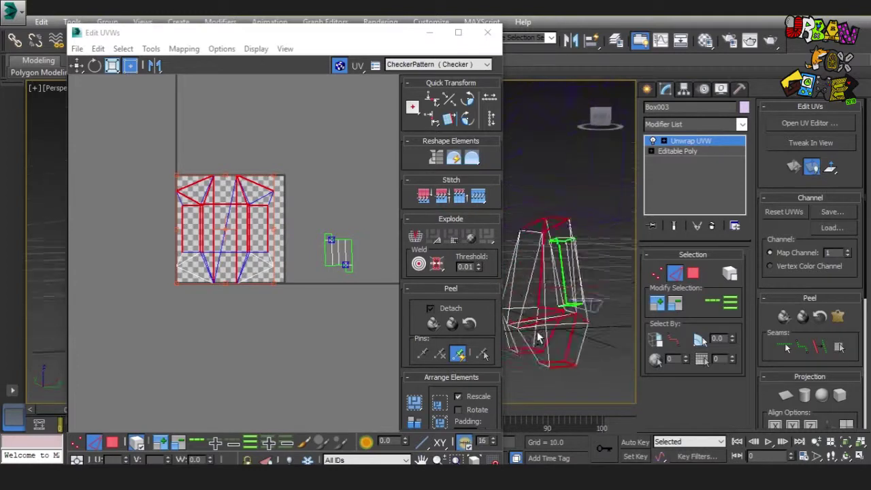
right_click(247, 235)
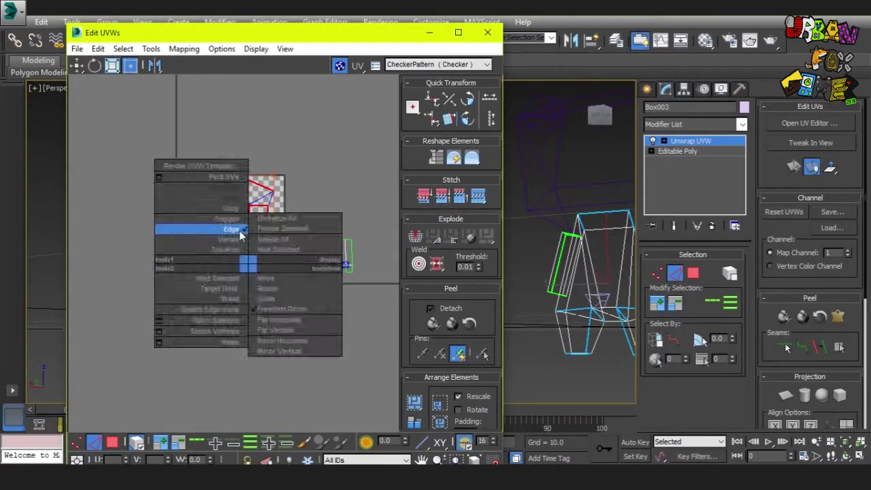
left_click(205, 238)
mouse_move(590, 326)
middle_mouse_down("alt")
mouse_move(572, 363)
mouse_move(609, 333)
mouse_move(514, 357)
middle_mouse_up("alt")
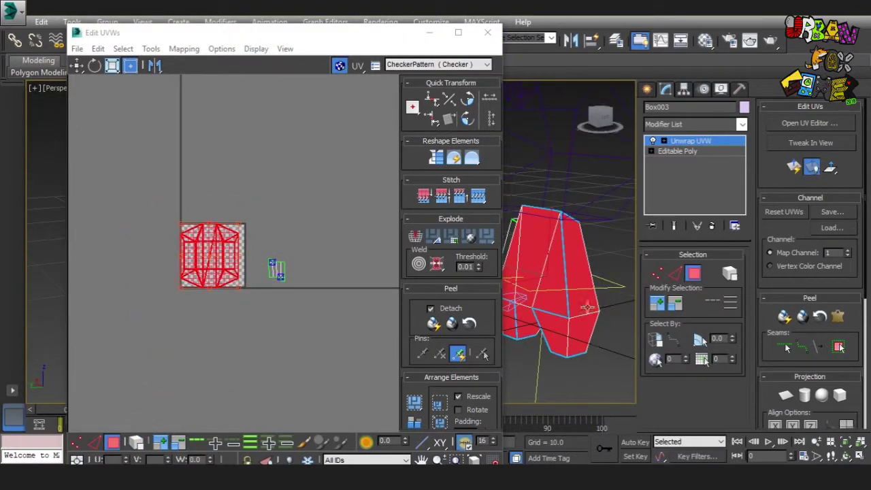
Convert the edges around the leg bottoms into seams.
key("2")
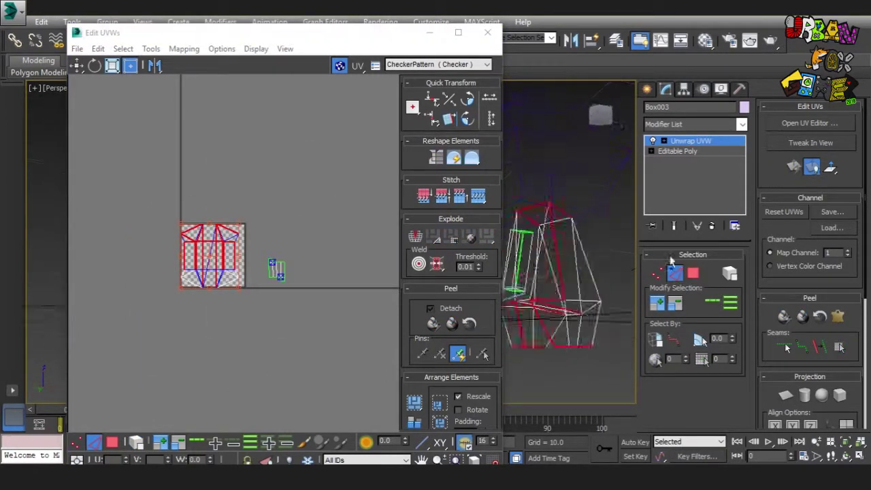
left_click(602, 351)
middle_click_drag(601, 351, 607, 398, "alt")
middle_click_drag(590, 332, 574, 345, "alt")
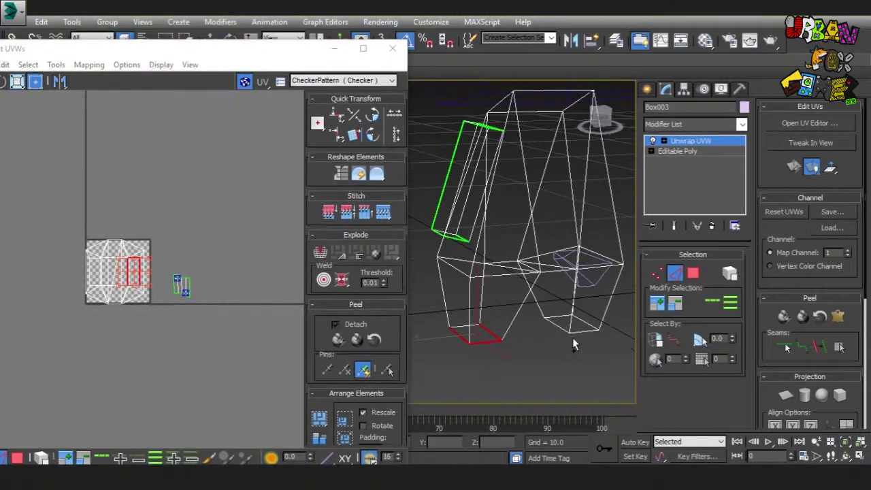
left_click(814, 349)
mouse_move(449, 318)
middle_mouse_down("alt")
mouse_move(504, 271)
mouse_move(567, 365)
mouse_move(540, 293)
middle_mouse_up("alt")
left_click(505, 270)
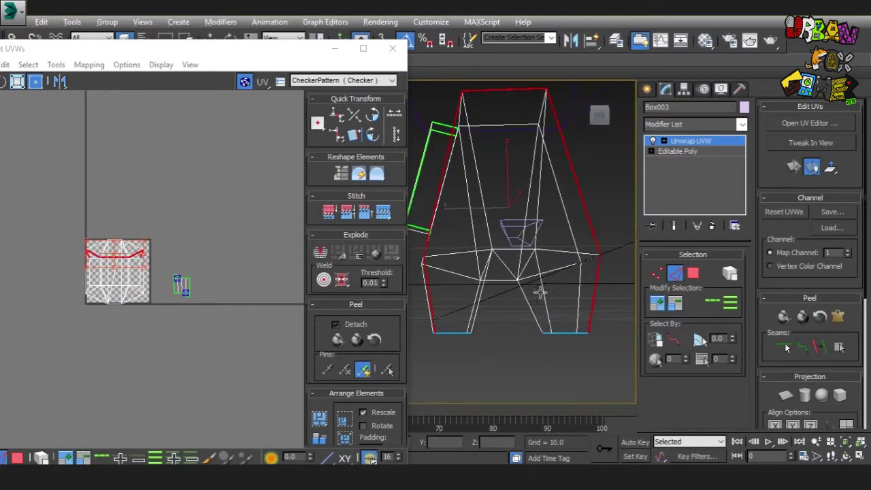
left_click(693, 272)
middle_click_drag(747, 364, 517, 285, "alt")
Peel the leg polygons, then invert to the torso faces and relax and peel them.
left_click(496, 272)
left_click(839, 347)
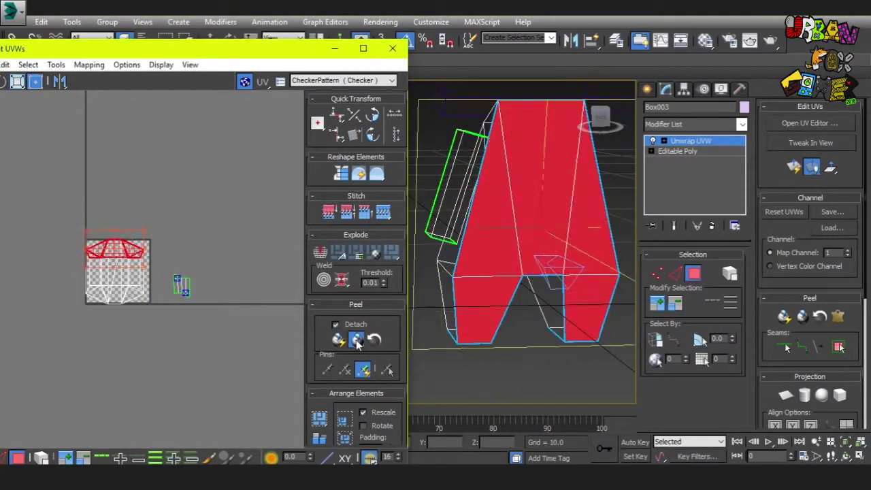
middle_click_drag(517, 272, 472, 240, "alt")
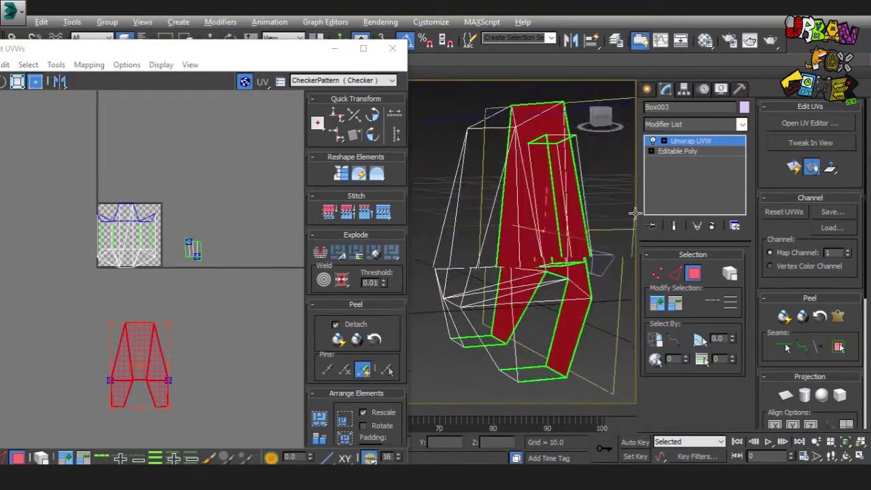
key("ctrl+i")
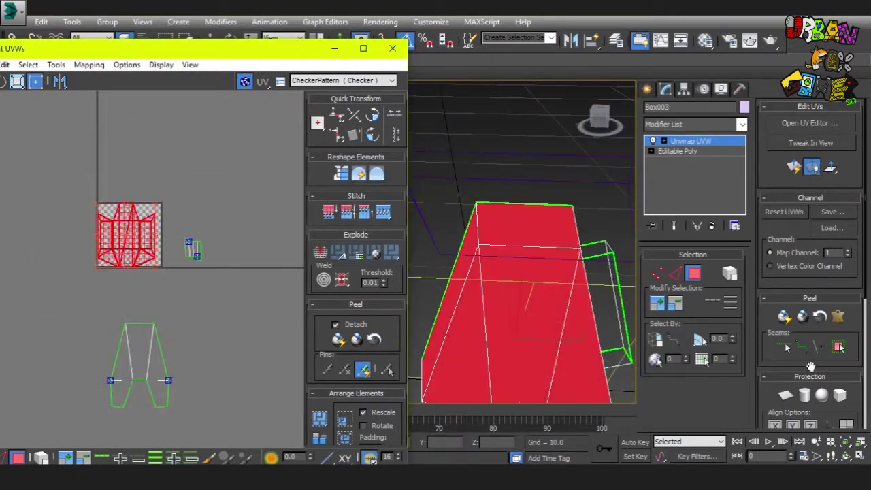
scroll(174, 267, "up", 3)
right_click(484, 232)
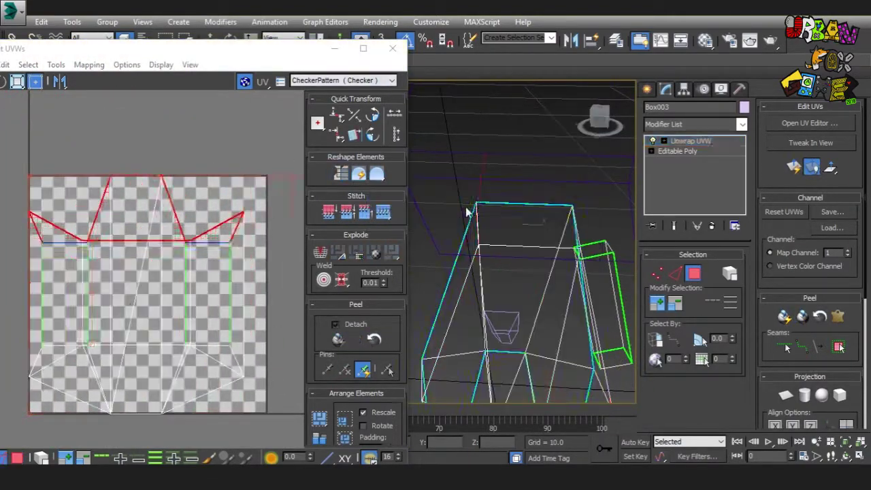
left_click(408, 188)
right_click(170, 231)
left_click(146, 229)
Move the small UV island out beside the checker square.
middle_click_drag(582, 258, 517, 204, "alt")
scroll(167, 283, "down", 3)
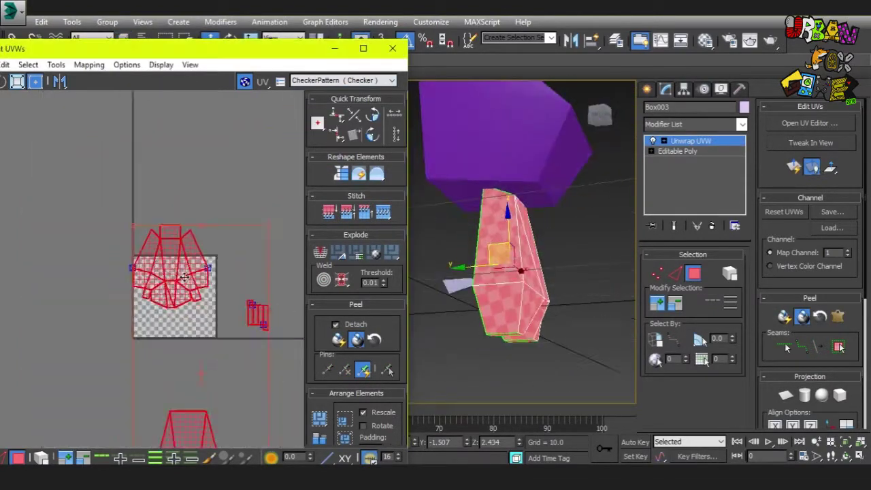
key("ctrl+i")
scroll(167, 283, "up", 3)
scroll(155, 285, "up", 2)
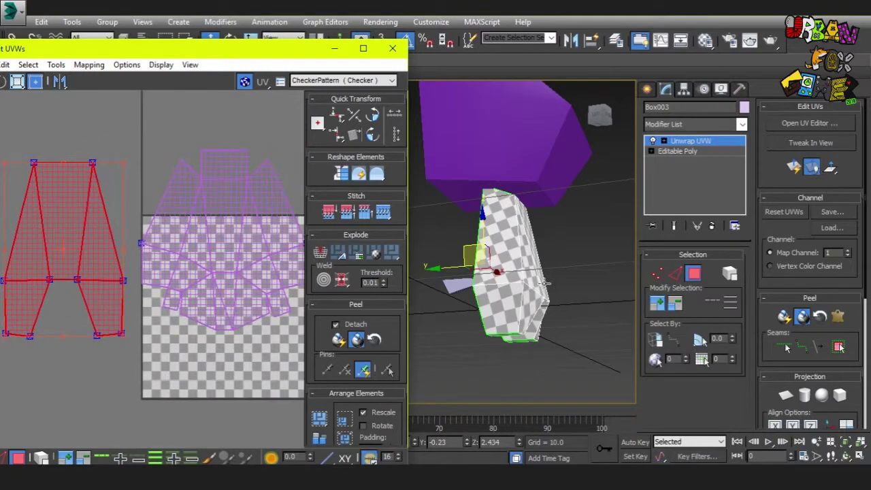
middle_click_drag(517, 238, 558, 245, "alt")
scroll(219, 298, "down", 4)
scroll(219, 297, "up", 2)
left_click_drag(247, 312, 212, 262)
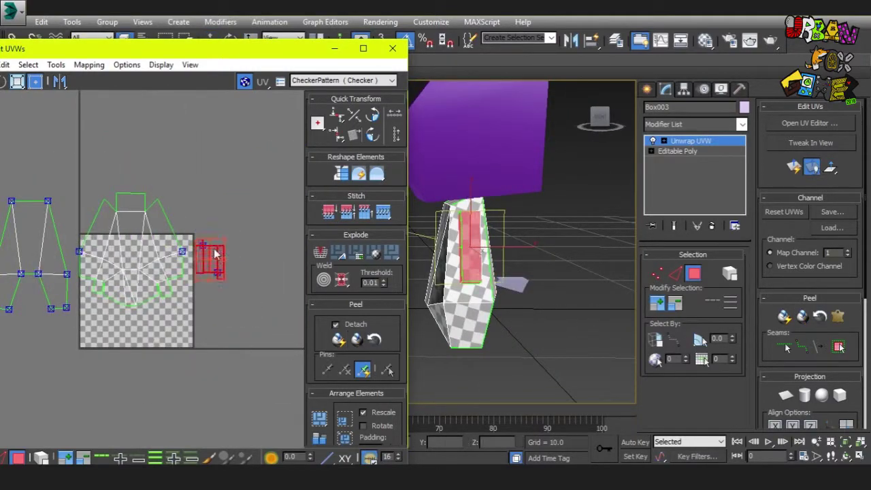
Pack the leg and torso islands into the checker square, checking each island.
key("ctrl+i")
scroll(102, 238, "up", 2)
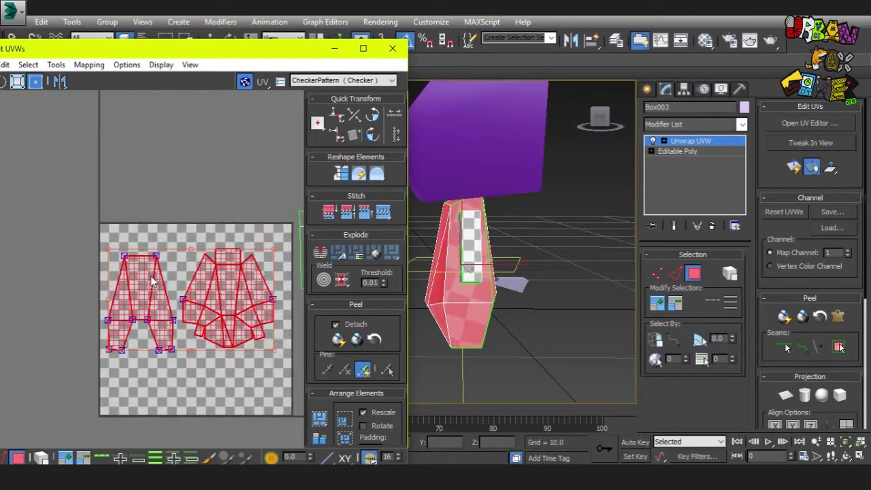
left_click(132, 272)
scroll(94, 368, "up", 1)
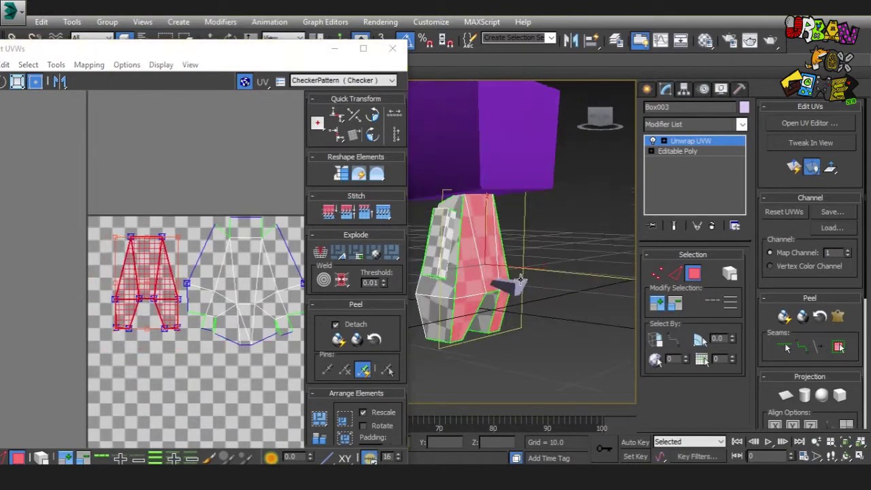
left_click(264, 297)
scroll(264, 297, "up", 1)
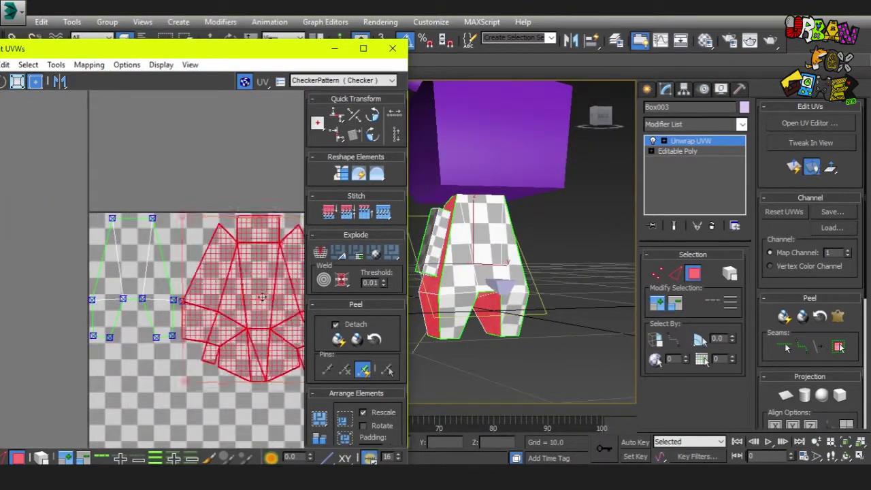
left_click(264, 297)
scroll(264, 297, "down", 2)
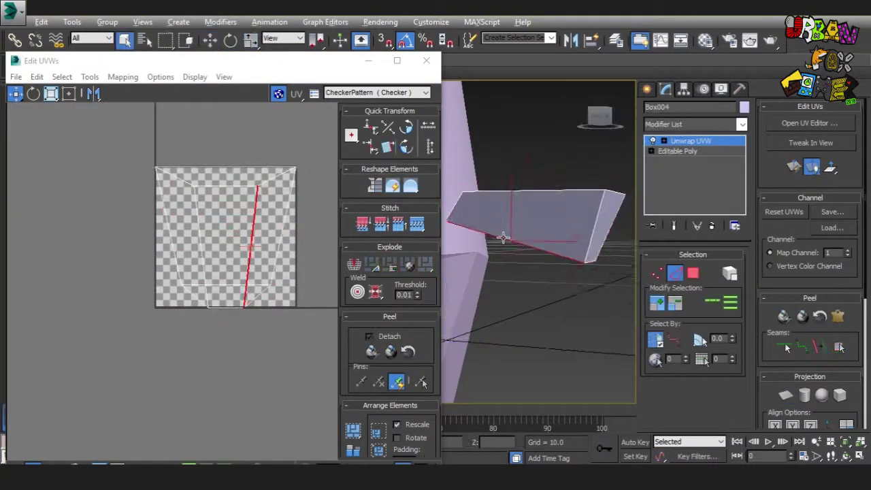
In wireframe view, mark seam edges along the wedge-shaped arm piece.
middle_click_drag(503, 238, 520, 292, "alt")
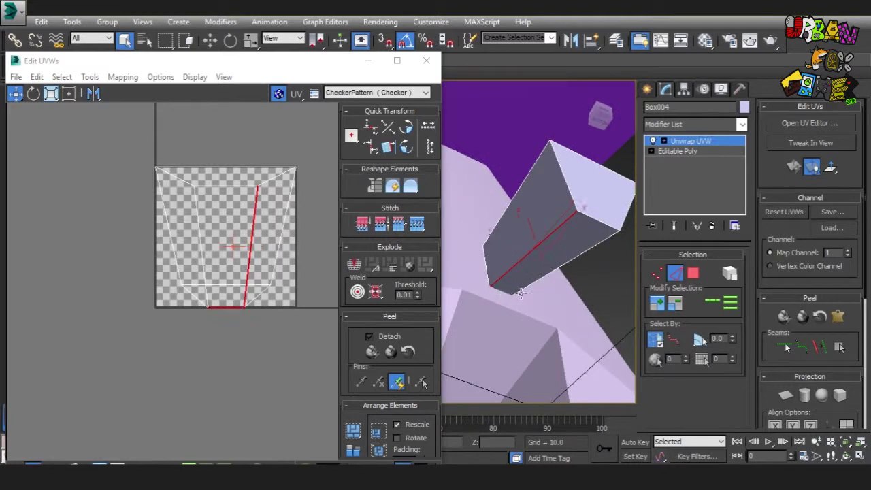
key("F3")
middle_click_drag(520, 293, 528, 340, "alt")
left_click(564, 252, "ctrl")
middle_click_drag(564, 253, 609, 266)
left_click(551, 259, "ctrl")
middle_click_drag(550, 258, 550, 239, "alt")
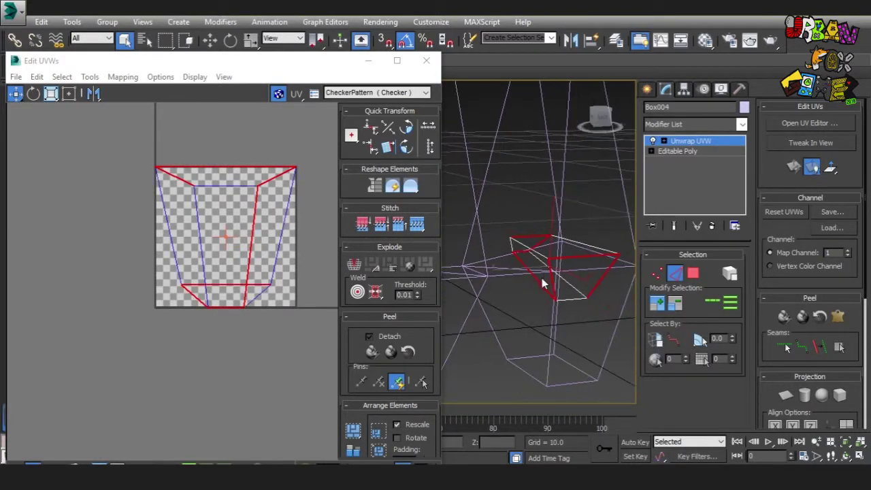
Select all the arm's faces, Quick Peel them and shrink the islands with Freeform.
left_click(213, 236)
key("ctrl+a")
left_click(392, 352)
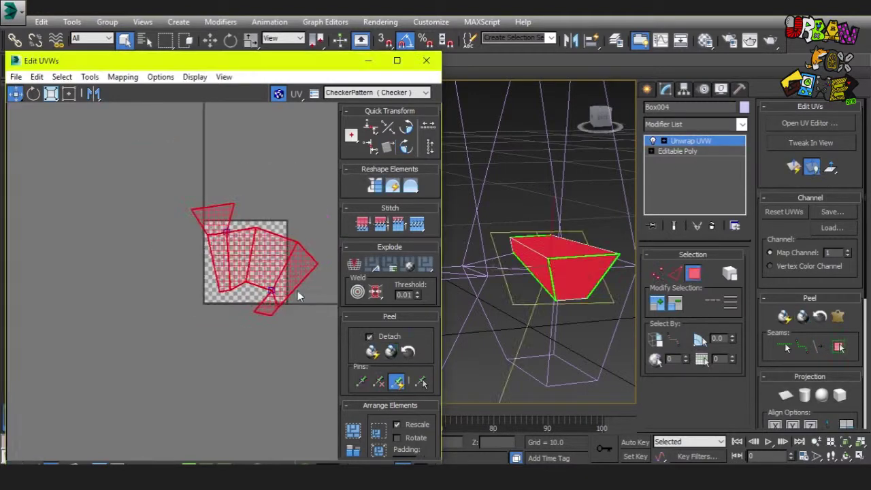
left_click(69, 94)
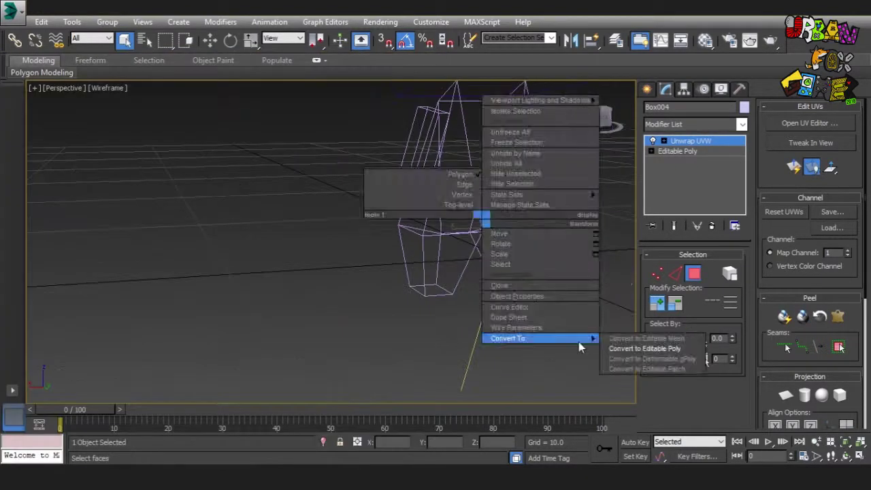
Collapse the arm to Editable Poly and select a polygon on the body's leg.
left_click(622, 340)
middle_click_drag(609, 305, 535, 317, "alt")
scroll(448, 274, "up", 5)
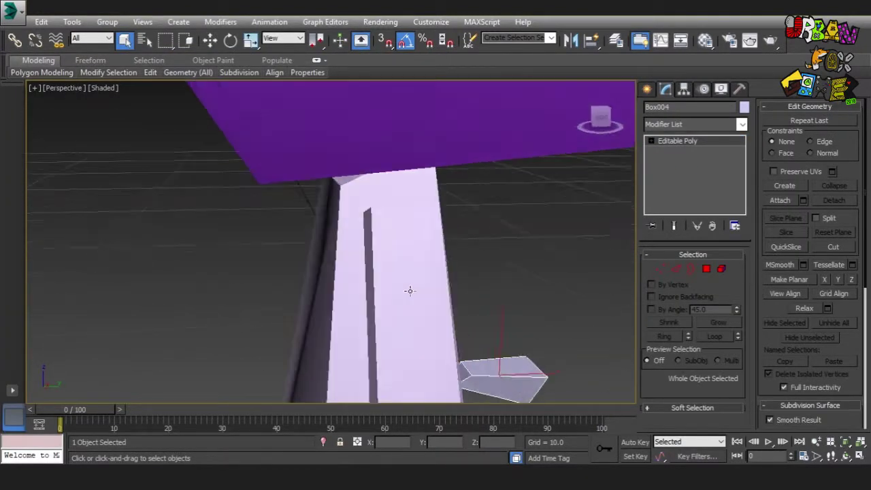
left_click(404, 319)
key("4")
left_click(431, 306)
Move and scale the leg's inner vertices and edges.
key("w")
mouse_move(431, 306)
middle_mouse_down("alt")
mouse_move(530, 302)
mouse_move(420, 302)
mouse_move(486, 325)
mouse_move(506, 179)
mouse_move(473, 219)
middle_mouse_up("alt")
key("1")
key("w")
left_click_drag(399, 204, 473, 321)
mouse_move(474, 321)
middle_mouse_down("alt")
mouse_move(435, 293)
mouse_move(499, 250)
mouse_move(571, 311)
mouse_move(435, 315)
mouse_move(477, 293)
middle_mouse_up("alt")
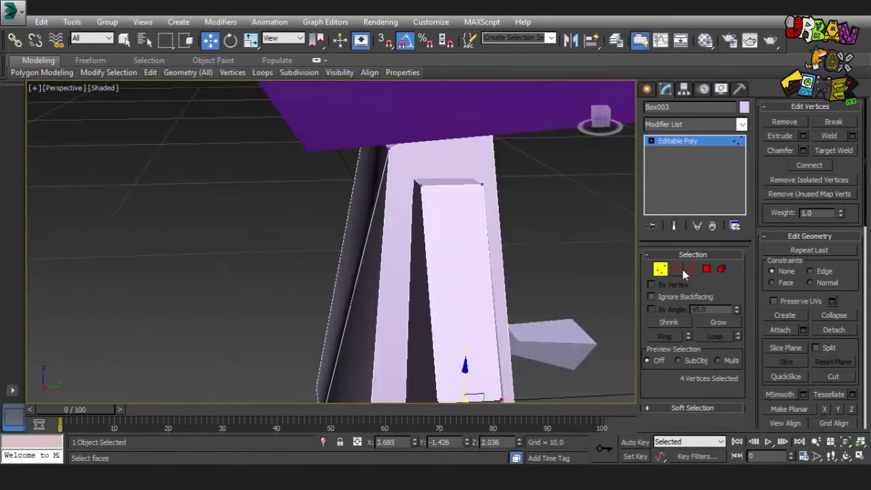
left_click(676, 269)
key("r")
mouse_move(406, 190)
middle_mouse_down("alt")
mouse_move(505, 232)
mouse_move(476, 272)
middle_mouse_up("alt")
Add Unwrap UVW to the body, open the UV Editor and peel the leg faces.
left_click(694, 124)
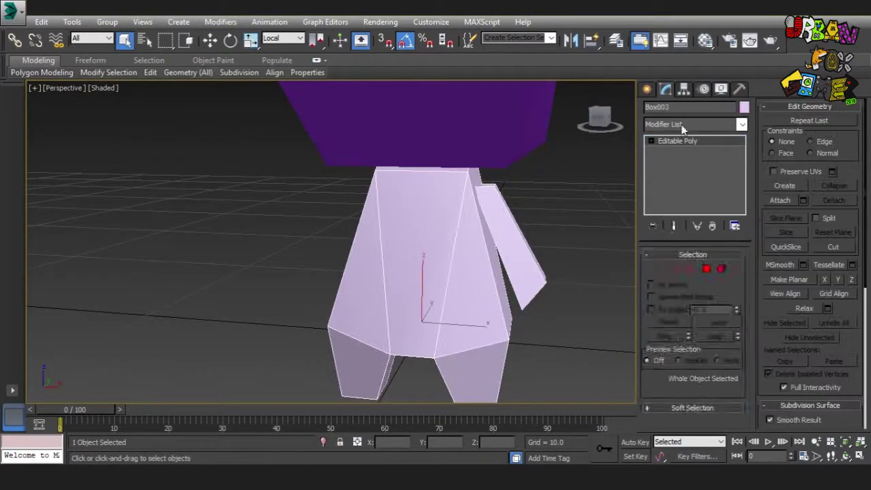
left_click(795, 133)
left_click(371, 351)
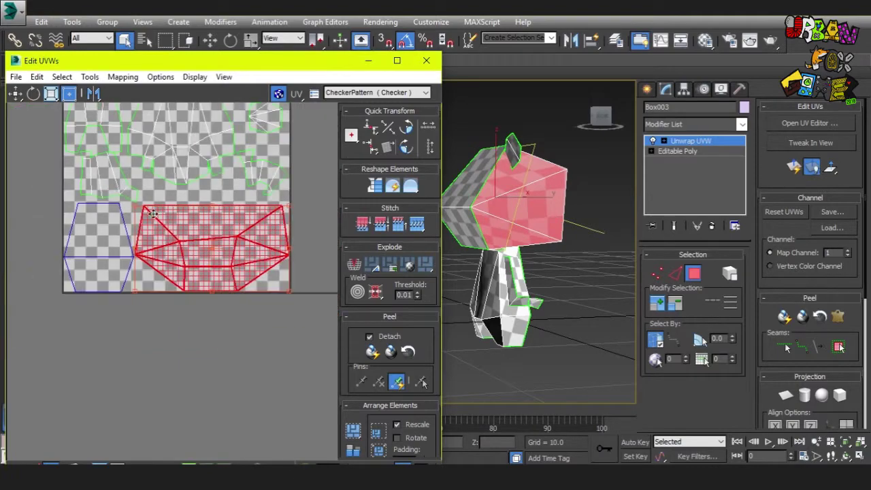
Finish the ears, then add Unwrap UVW to the bear and open the UV Editor.
scroll(154, 214, "down", 3)
scroll(254, 275, "down", 2)
scroll(254, 275, "up", 4)
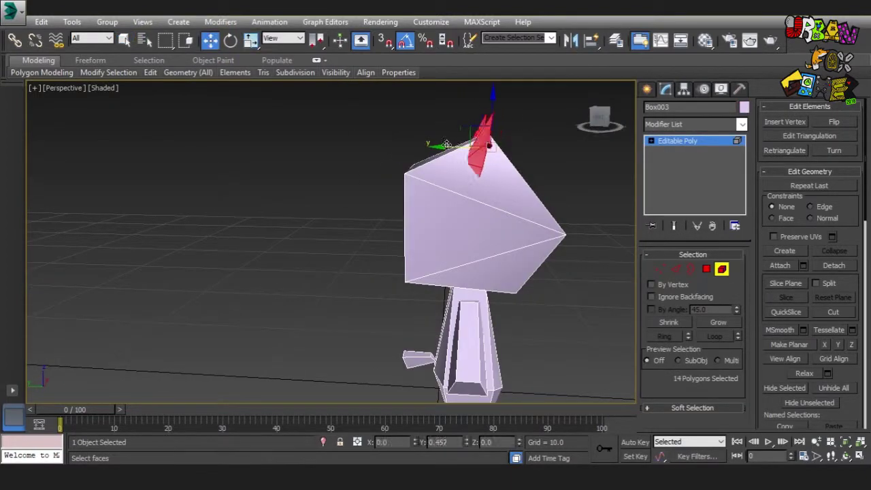
scroll(489, 223, "down", 3)
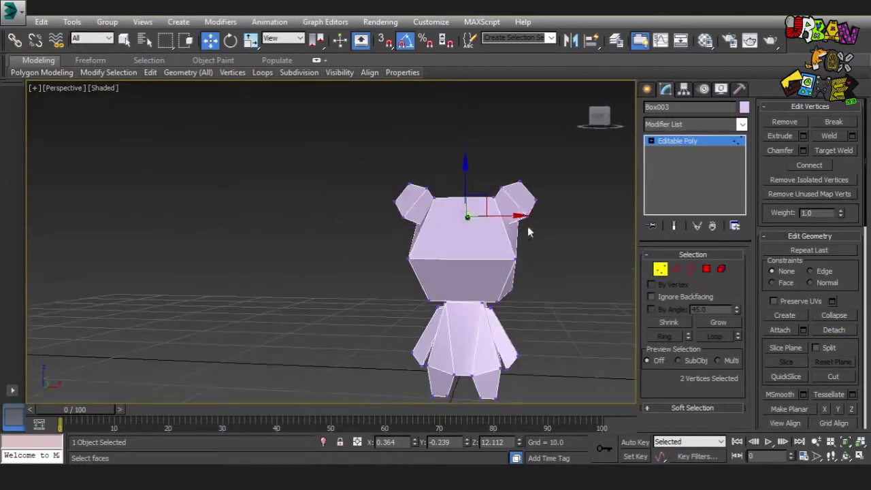
left_click(528, 249)
mouse_move(528, 249)
middle_mouse_down("alt")
mouse_move(352, 263)
mouse_move(418, 286)
middle_mouse_up("alt")
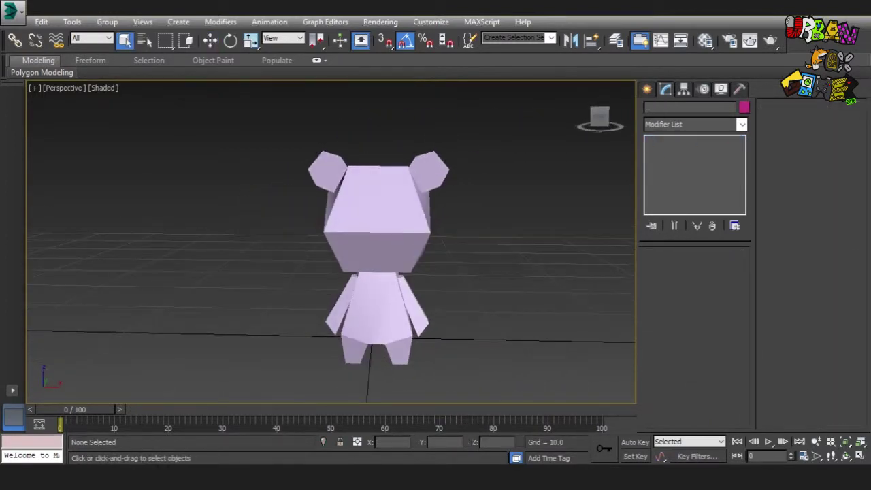
left_click(741, 124)
left_click(691, 338)
left_click(791, 125)
Render a 512×512 UV template and save it as template.png.
left_click(91, 77)
left_click(116, 272)
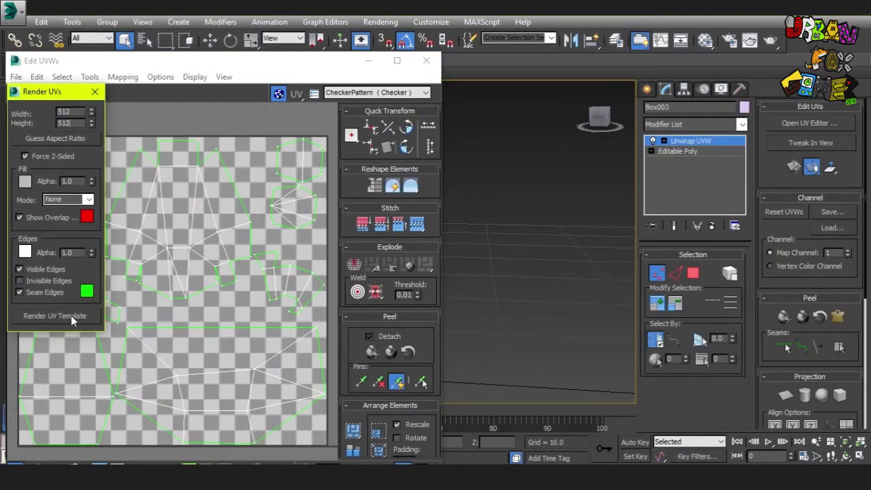
left_click(71, 315)
left_click(352, 68)
type(".png")
key("Return")
left_click(435, 204)
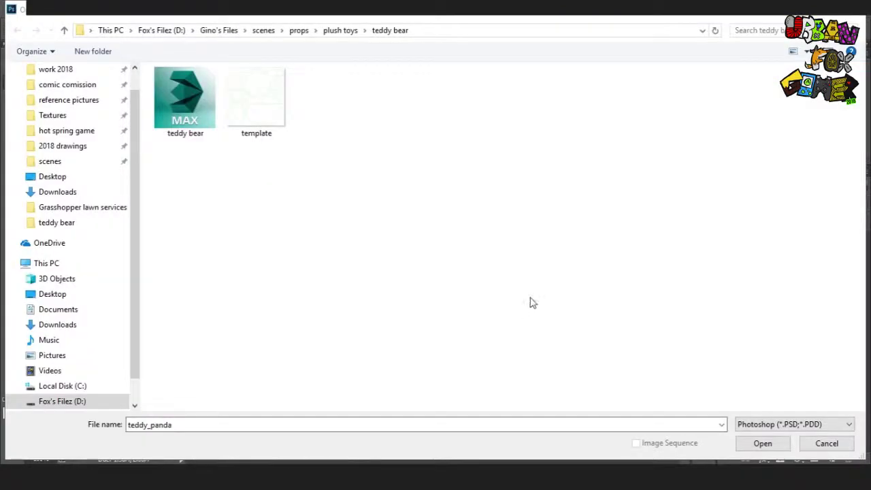
Save the template as teddy_panda.psd.
key("ctrl+shift+s")
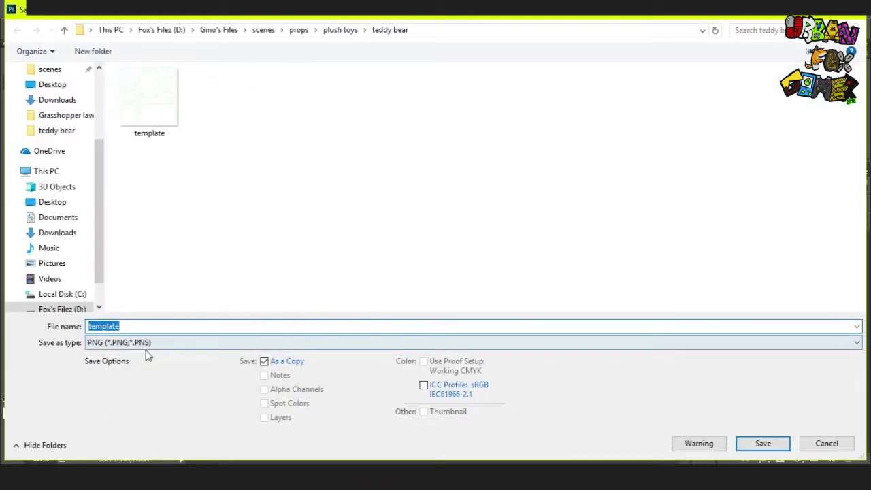
type("teddy ")
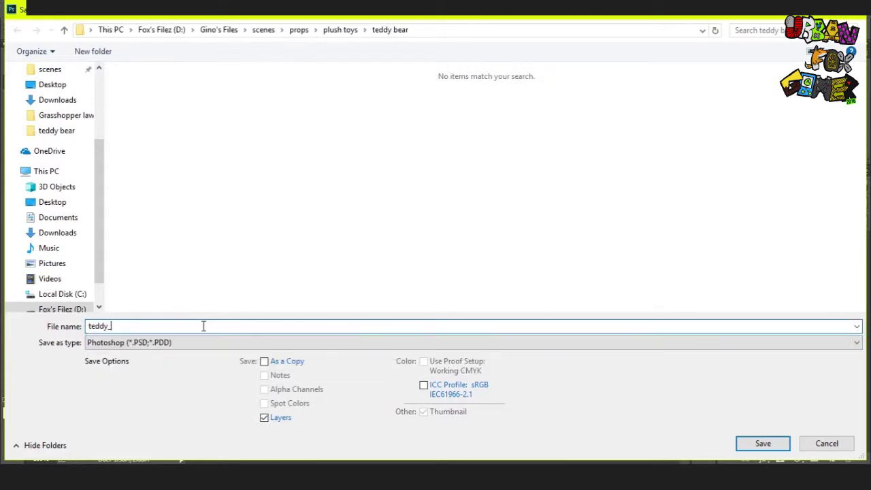
type("a")
key("Return")
Rename Layer 0 to 'template'.
key("Return")
double_click(827, 246)
double_click(777, 245)
type("template")
Add a new layer named 'base color'.
key("Return")
key("ctrl+shift+n")
type("olor")
key("Return")
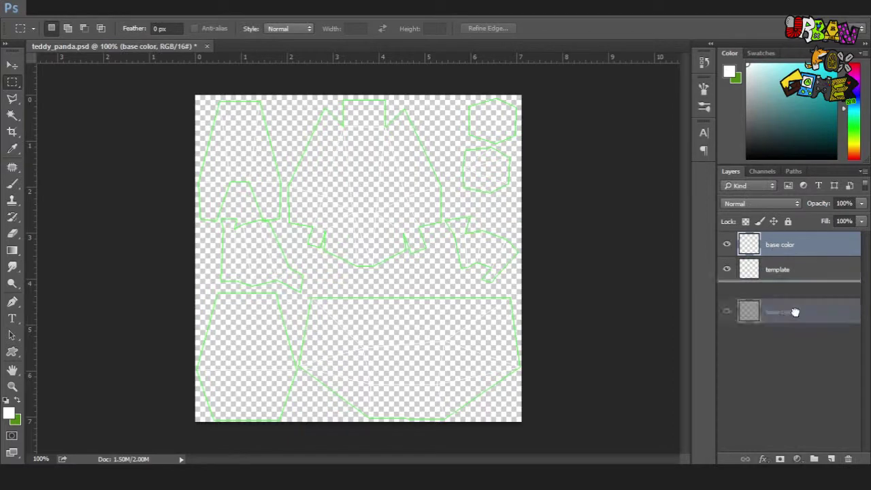
Move 'base color' below 'template' and fill it off-white with the Paint Bucket.
left_click(8, 413)
mouse_move(691, 232)
left_mouse_down()
mouse_move(701, 225)
mouse_move(701, 287)
left_mouse_up()
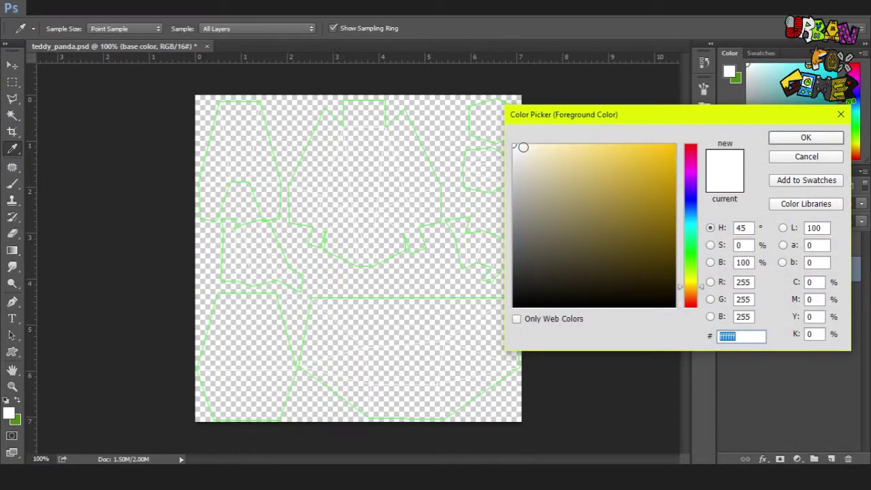
key("Return")
key("g")
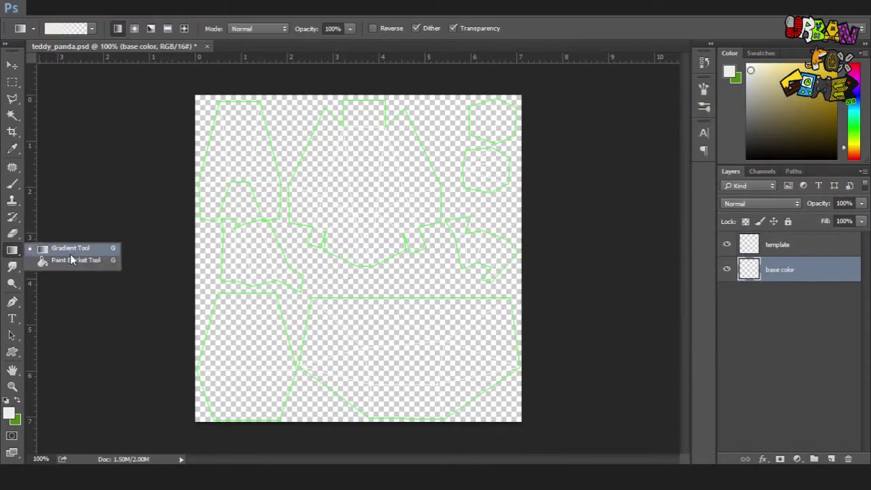
left_click(71, 259)
left_click(346, 273)
scroll(313, 252, "up", 2, "alt")
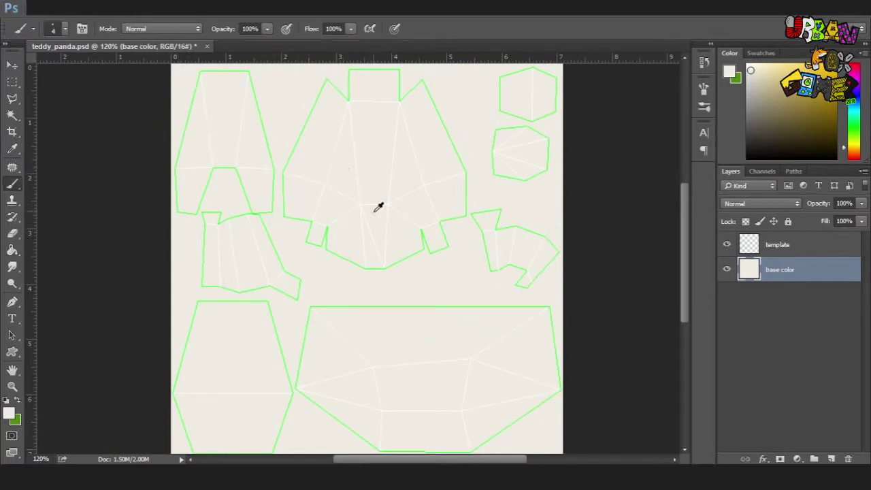
scroll(370, 207, "down", 1, "alt")
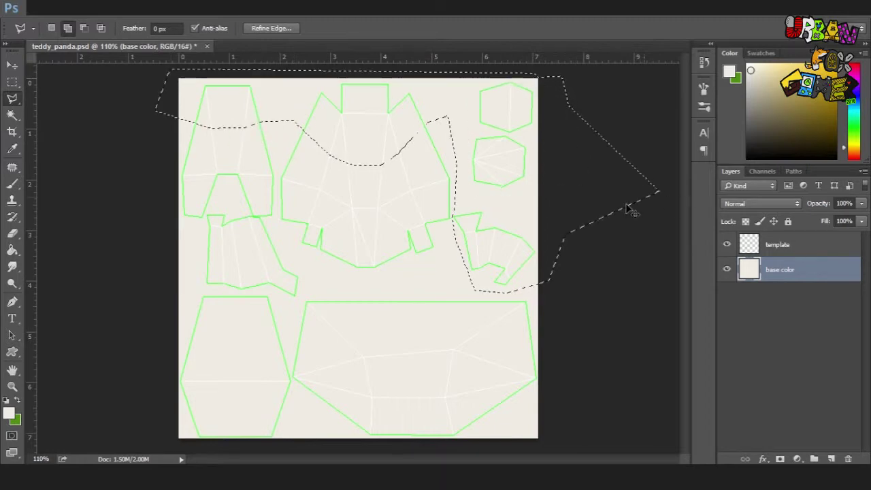
Close the lasso selection around the dark areas and fill it with a dark charcoal colour.
scroll(426, 249, "down", 1, "alt")
scroll(321, 249, "up", 3, "alt")
scroll(231, 245, "up", 2, "alt")
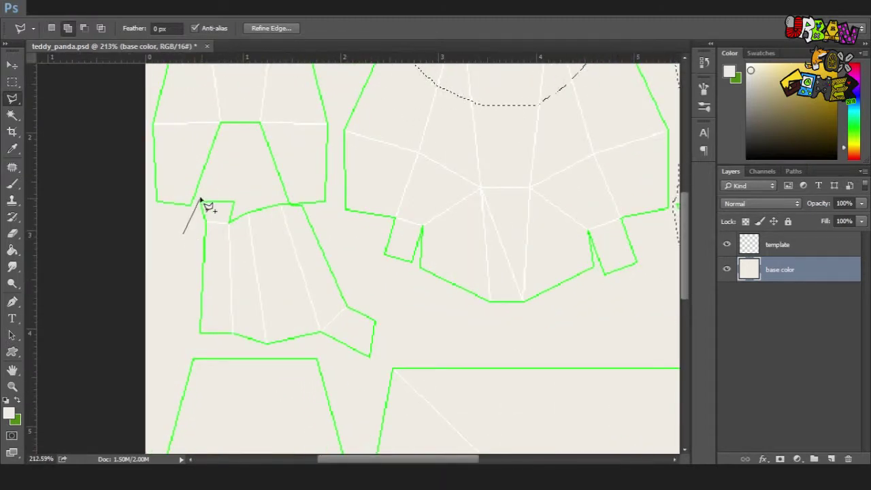
double_click(304, 354)
scroll(272, 327, "down", 5, "alt")
left_click(12, 369)
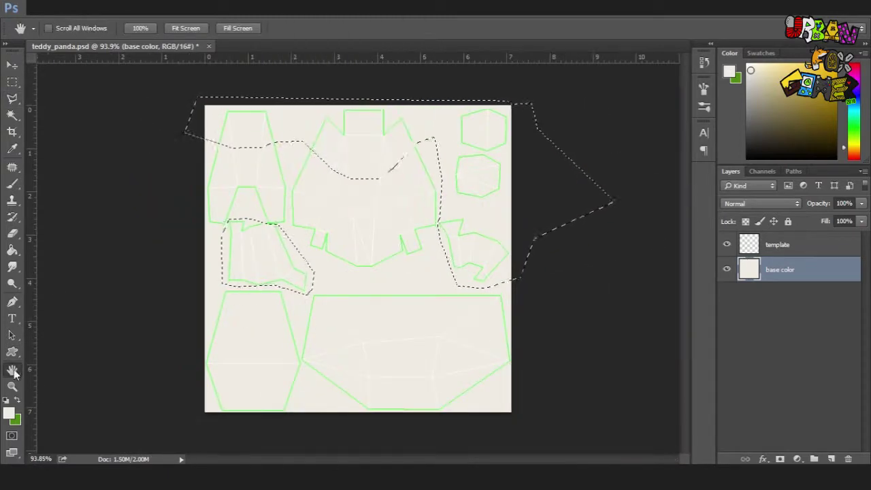
left_click(12, 148)
left_click(8, 413)
key("Return")
key("g")
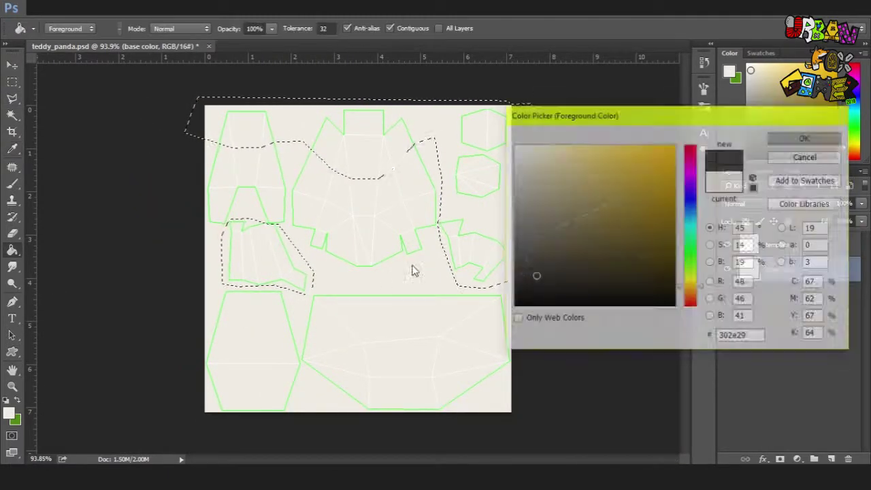
key("alt+BackSpace")
Outline another dark body region of the panda texture with a polygon selection.
scroll(138, 157, "down", 1, "alt")
key("m")
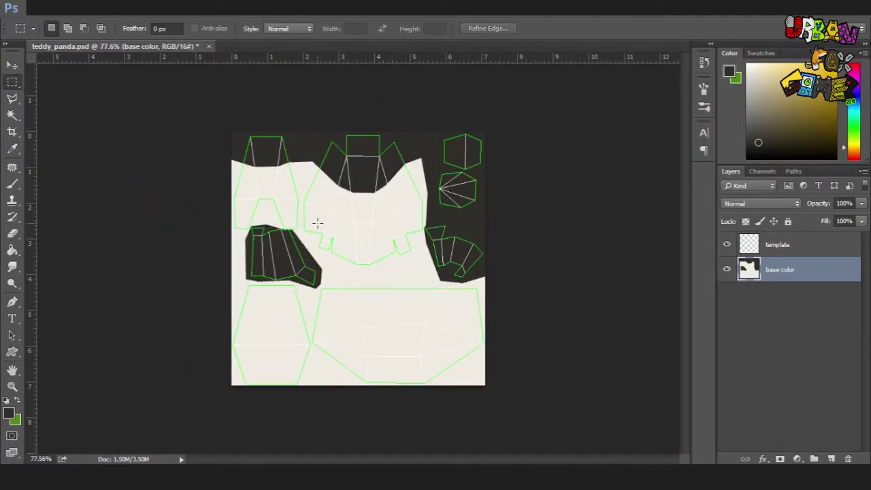
scroll(187, 181, "up", 2, "alt")
scroll(186, 181, "down", 1, "alt")
scroll(120, 145, "up", 2, "alt")
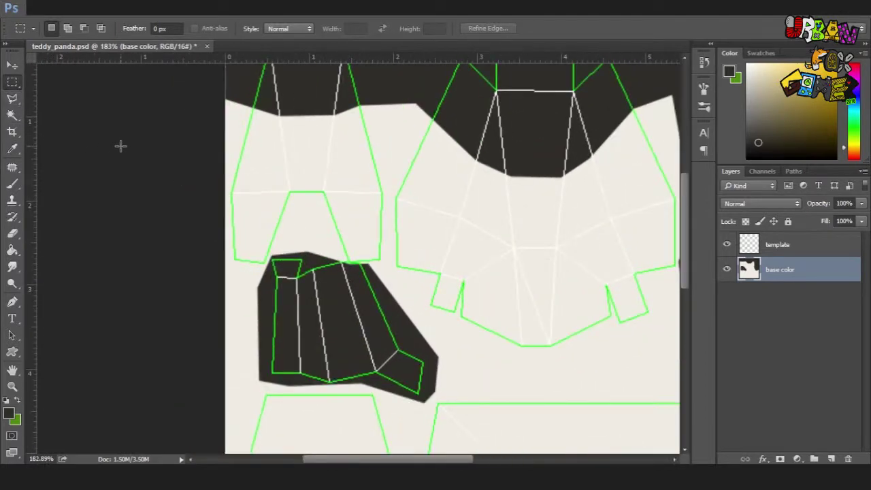
left_click(556, 251)
scroll(586, 204, "right", 3)
left_click(435, 304)
scroll(551, 266, "down", 3, "alt")
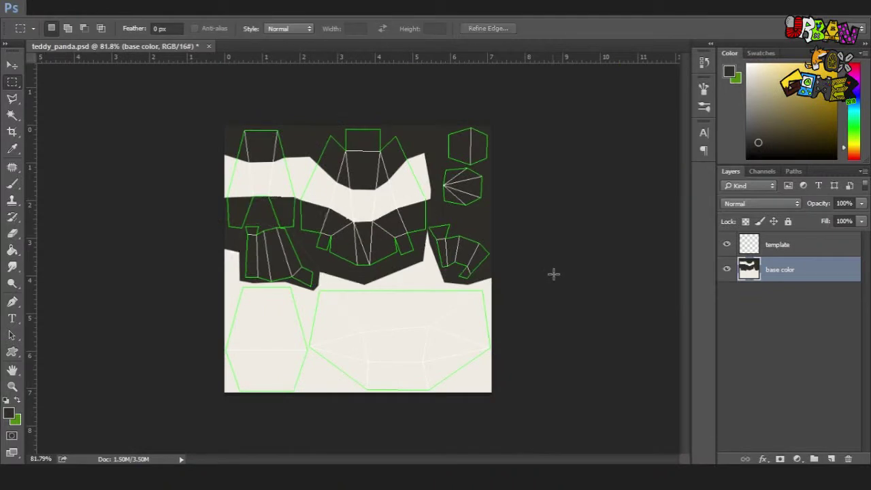
scroll(360, 344, "up", 1, "alt")
scroll(360, 344, "up", 1, "alt")
key("b")
scroll(219, 369, "up", 2, "alt")
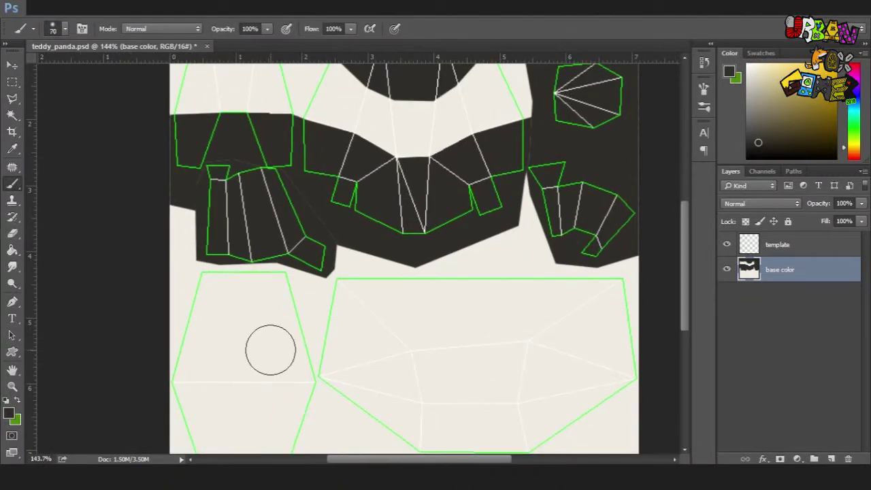
Brush two dark eye patches on the face, then erase the blotchy attempt.
right_click(268, 367)
key("ctrl+z")
left_click_drag(277, 346, 276, 387)
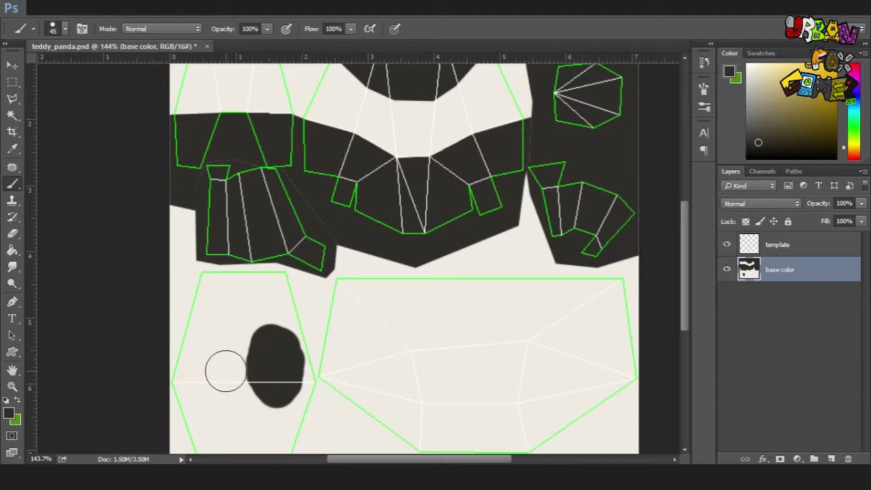
scroll(266, 379, "down", 2, "alt")
scroll(265, 340, "up", 2, "alt")
left_click_drag(255, 348, 267, 319)
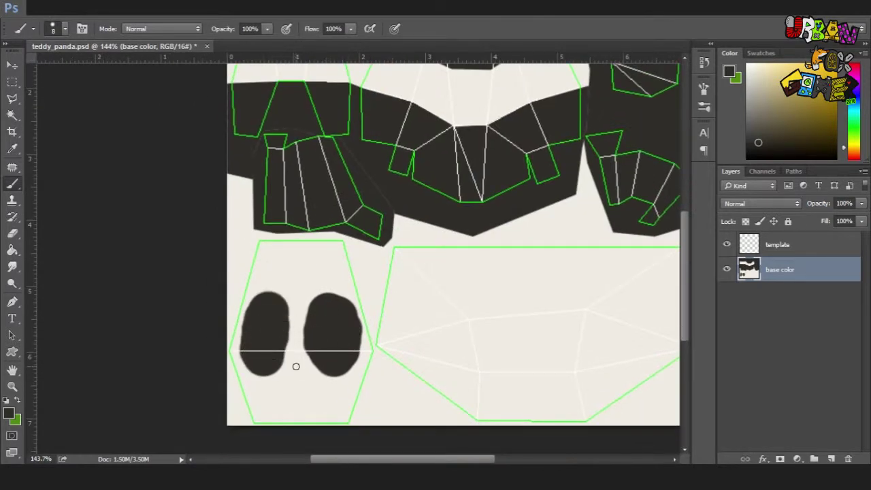
left_click_drag(415, 418, 230, 288)
key("Delete")
key("b")
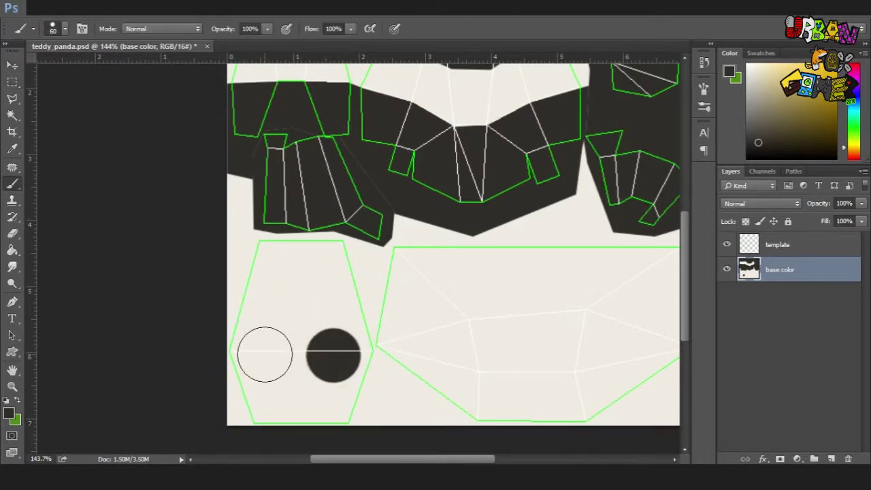
Lasso a small nose below the eyes, bucket-fill it dark and deselect.
key("l")
scroll(281, 374, "up", 3, "alt")
left_click(301, 368)
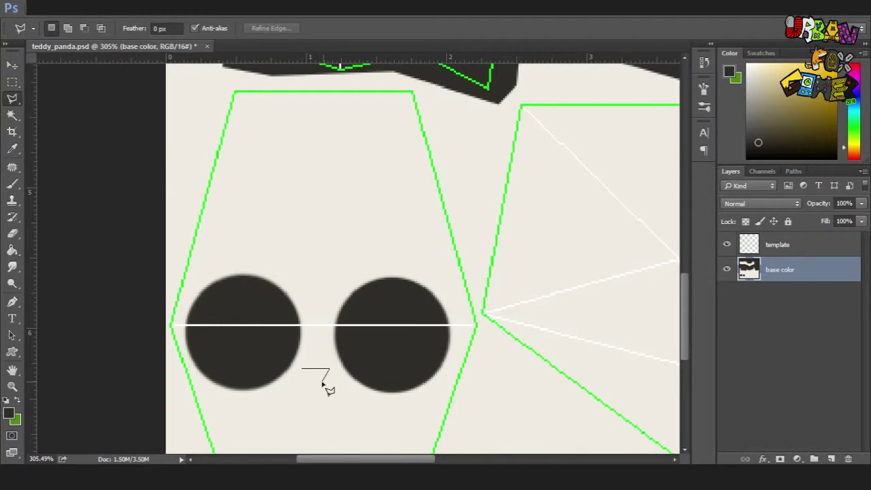
key("g")
scroll(305, 374, "down", 2, "alt")
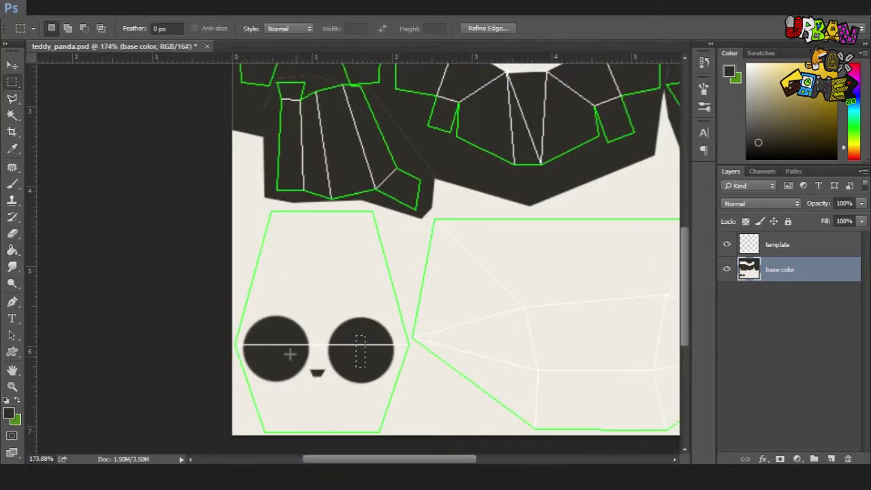
key("ctrl+d")
scroll(290, 353, "down", 3, "alt")
Hide the template wireframe and save the texture as PNG named teddy_panda.
key("ctrl+comma")
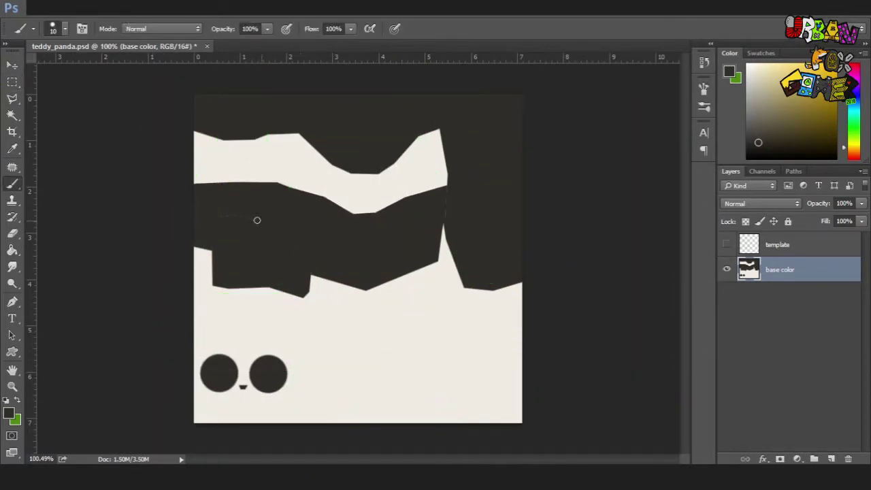
left_click(10, 7)
left_click(41, 152)
left_click(467, 340)
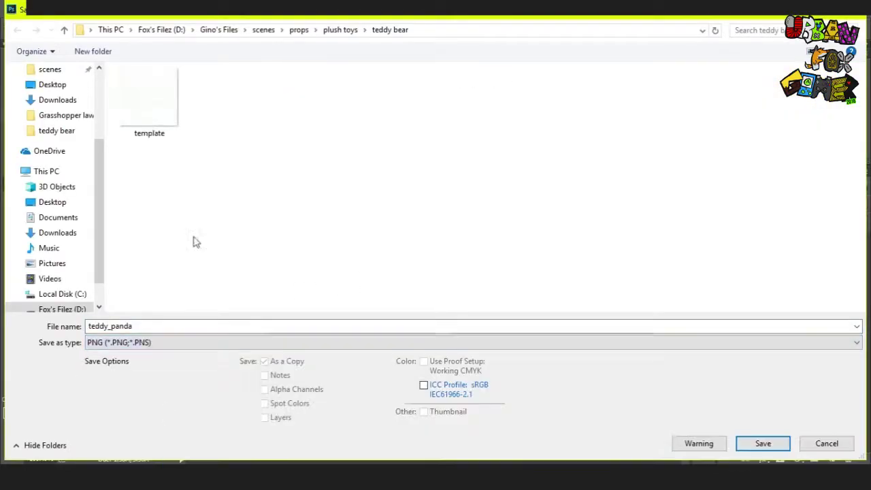
left_click(762, 442)
left_click(467, 146)
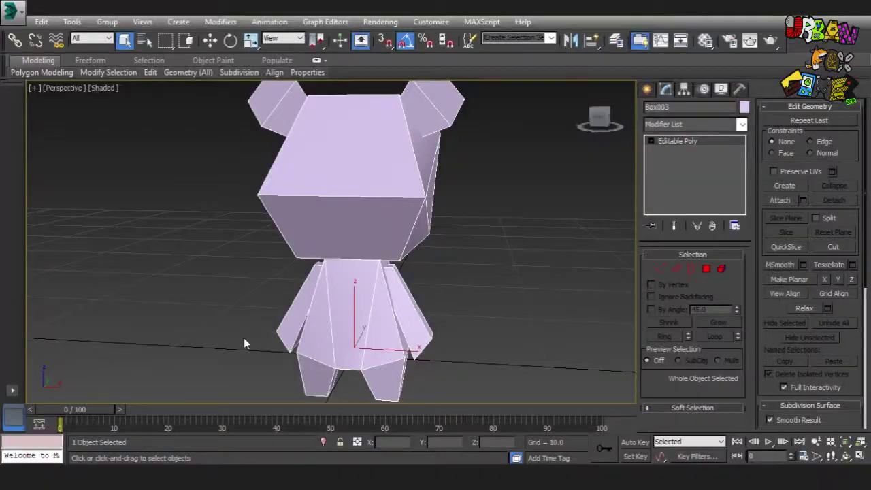
scroll(327, 238, "up", 2)
Load teddy_panda as a Bitmap in the material's Diffuse map and inspect the textured face.
key("m")
left_click(588, 403)
double_click(327, 92)
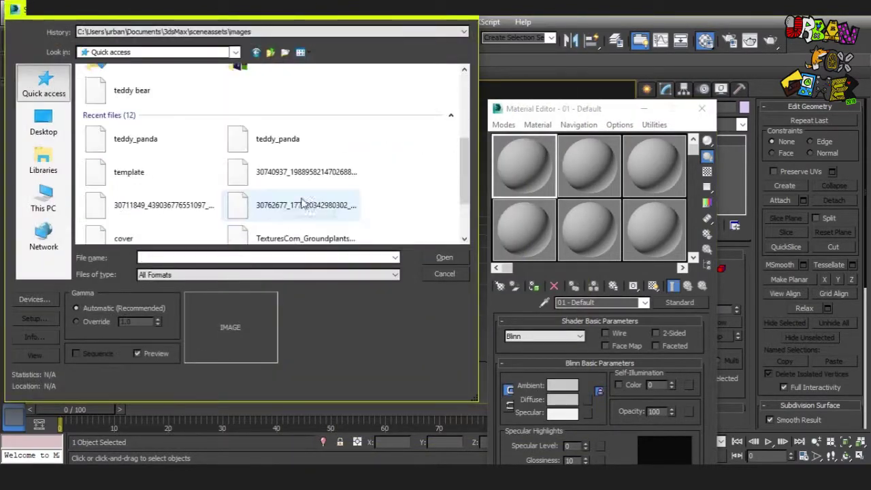
left_click(136, 139)
left_click(445, 257)
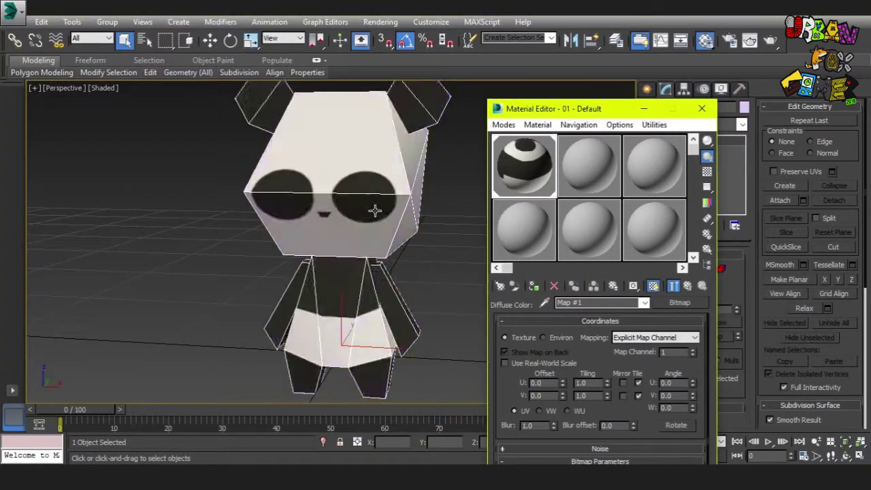
scroll(375, 211, "down", 3)
scroll(375, 211, "down", 2)
mouse_move(401, 191)
middle_mouse_down("alt")
mouse_move(431, 195)
mouse_move(424, 229)
middle_mouse_up("alt")
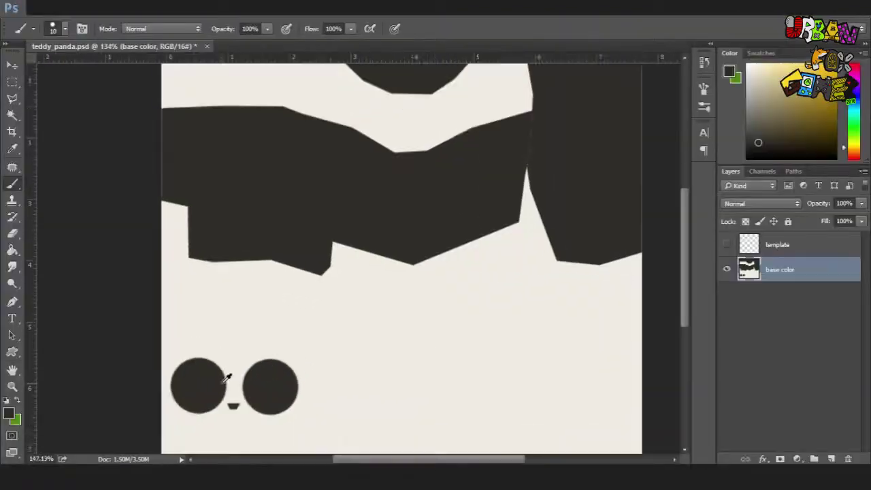
left_click_drag(227, 378, 266, 375, "ctrl")
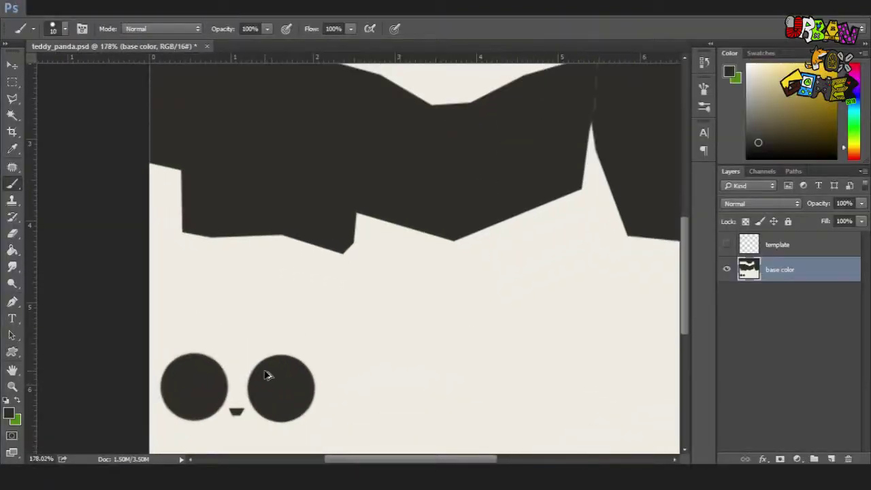
Show the template, add Layer 1, and fill a thin dark bar as the dash nose.
left_click(727, 244)
key("ctrl+shift+n")
left_click(550, 89)
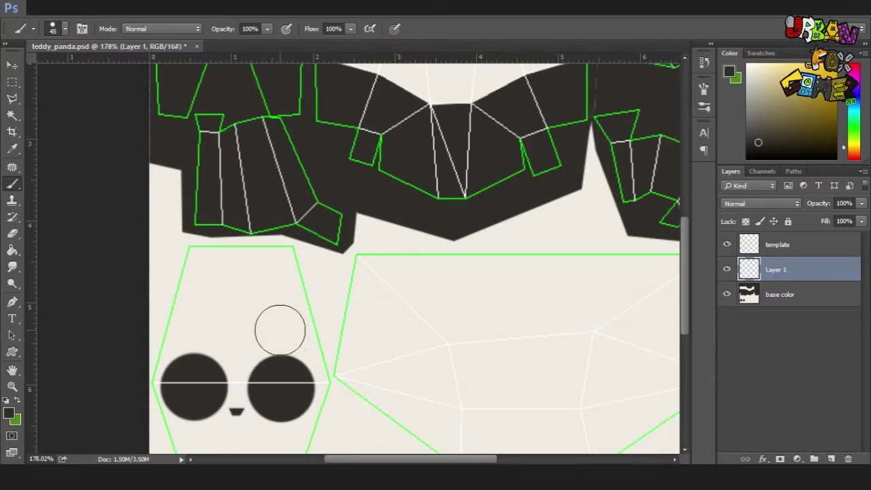
key("m")
scroll(239, 371, "up", 3, "alt")
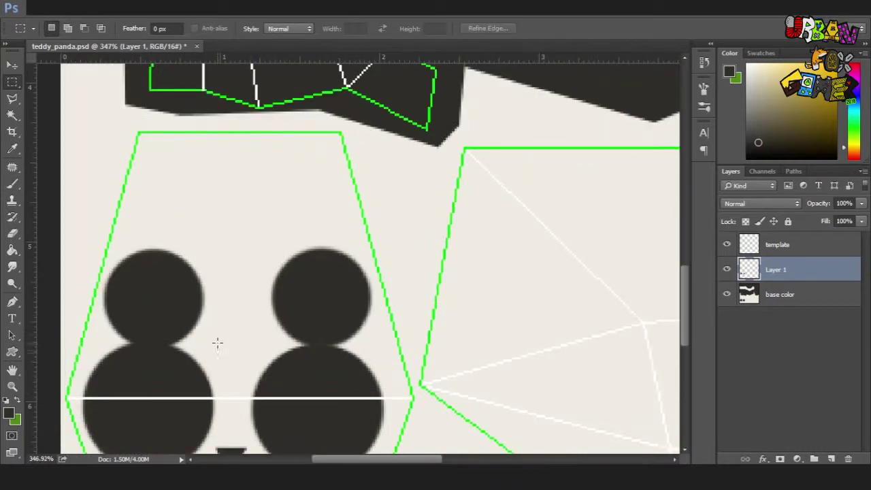
scroll(234, 349, "down", 3, "alt")
key("g")
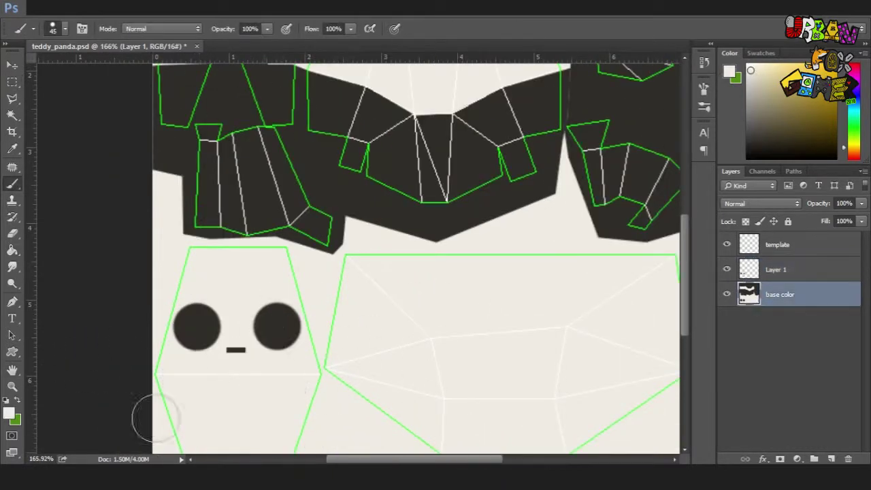
key("alt+]")
scroll(263, 291, "up", 3, "alt")
scroll(144, 164, "down", 5, "alt")
Cancel the Photoshop-format Save As and restart saving the texture as PNG.
key("alt+f")
key("Escape")
key("alt+f")
left_click(68, 147)
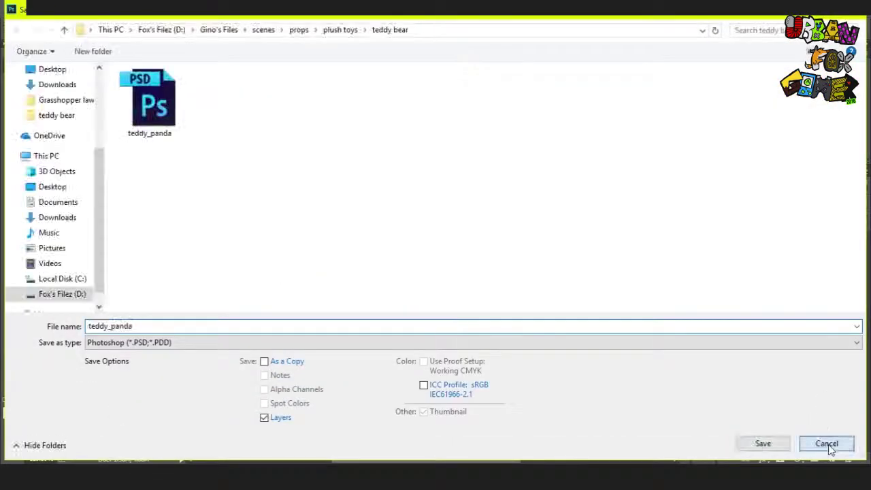
left_click(828, 443)
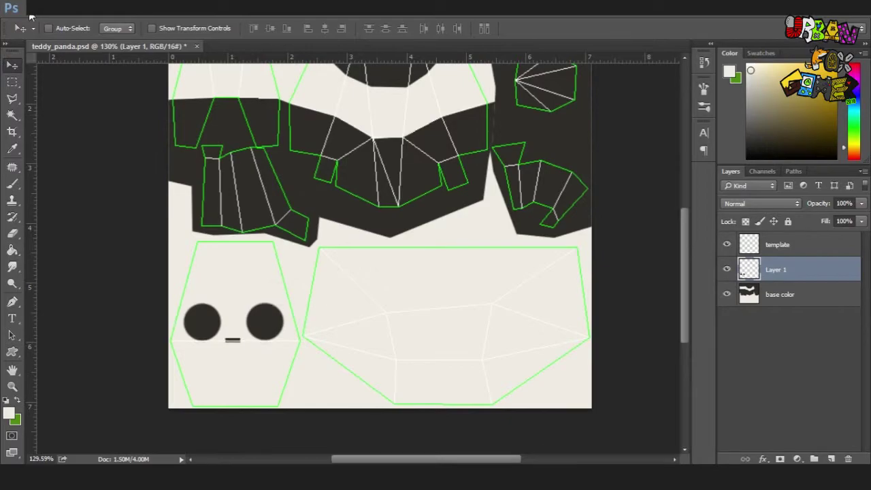
key("alt+f")
left_click(68, 148)
key("Return")
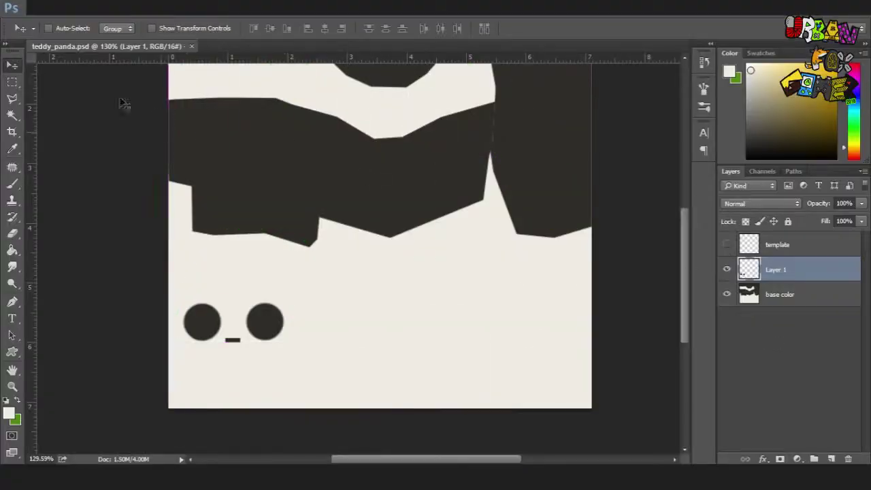
Re-save the updated panda texture as PNG and orbit the bear to see its back.
key("ctrl+shift+s")
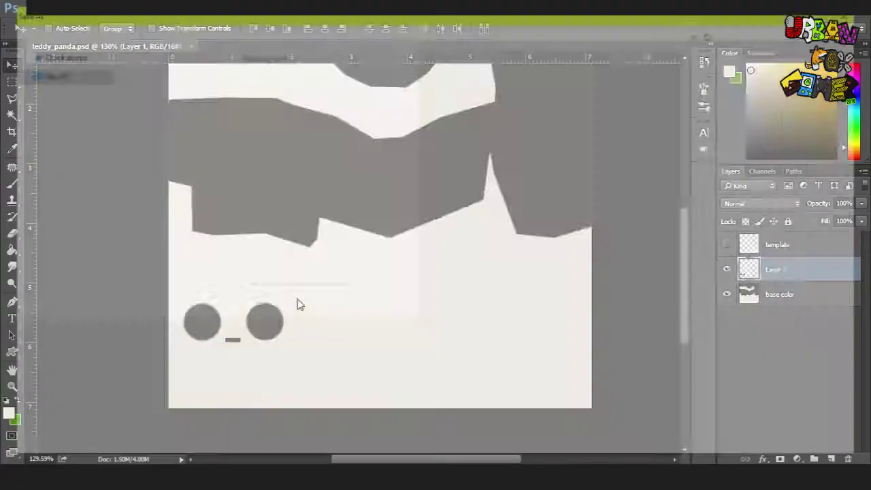
key("Return")
left_click(467, 148)
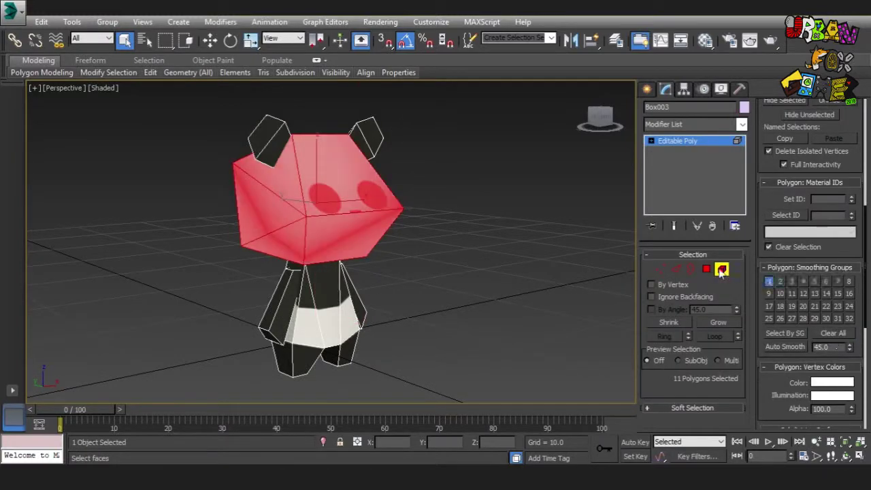
scroll(856, 326, "down", 3)
scroll(838, 381, "down", 3)
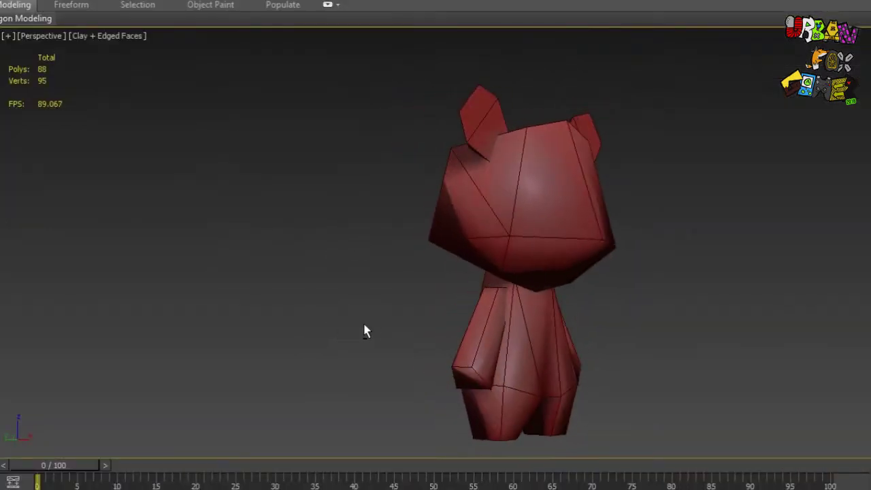
mouse_move(365, 332)
middle_mouse_down("alt")
mouse_move(631, 334)
mouse_move(672, 324)
mouse_move(716, 295)
mouse_move(766, 284)
mouse_move(788, 295)
mouse_move(807, 341)
mouse_move(814, 402)
mouse_move(813, 330)
middle_mouse_up("alt")
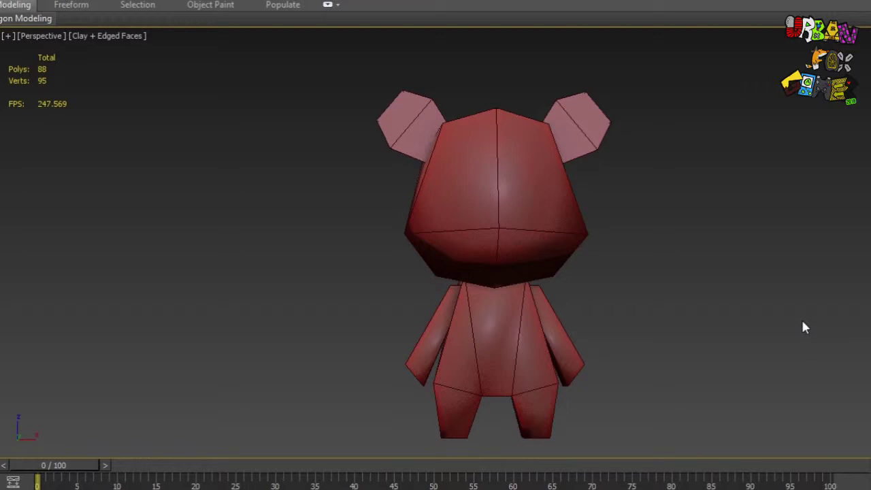
Show the panda Shaded without edged faces, orbiting around its back, underside and paws.
left_click(141, 38)
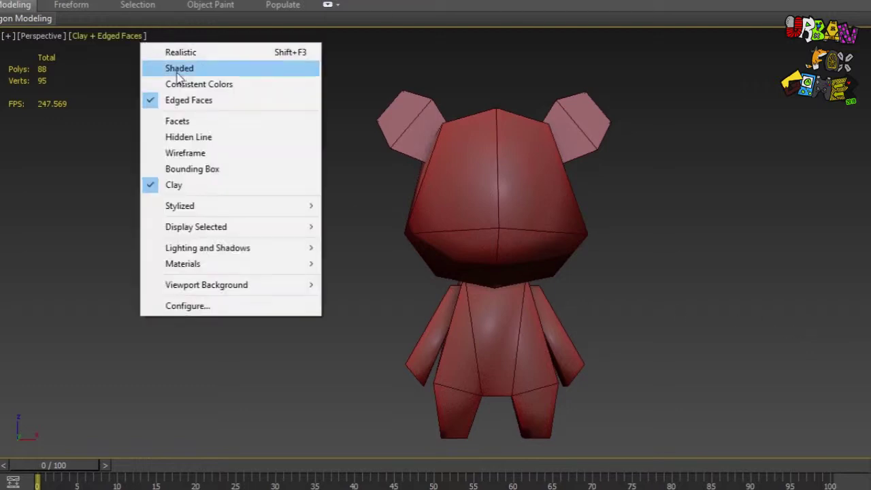
left_click(156, 66)
mouse_move(347, 266)
middle_mouse_down("alt")
mouse_move(387, 259)
mouse_move(741, 284)
mouse_move(803, 270)
mouse_move(823, 220)
mouse_move(821, 200)
middle_mouse_up("alt")
mouse_move(817, 234)
middle_mouse_down("alt")
mouse_move(721, 259)
mouse_move(784, 259)
mouse_move(868, 307)
middle_mouse_up("alt")
mouse_move(556, 265)
middle_mouse_down("alt")
mouse_move(686, 247)
mouse_move(803, 354)
mouse_move(868, 356)
middle_mouse_up("alt")
key("F4")
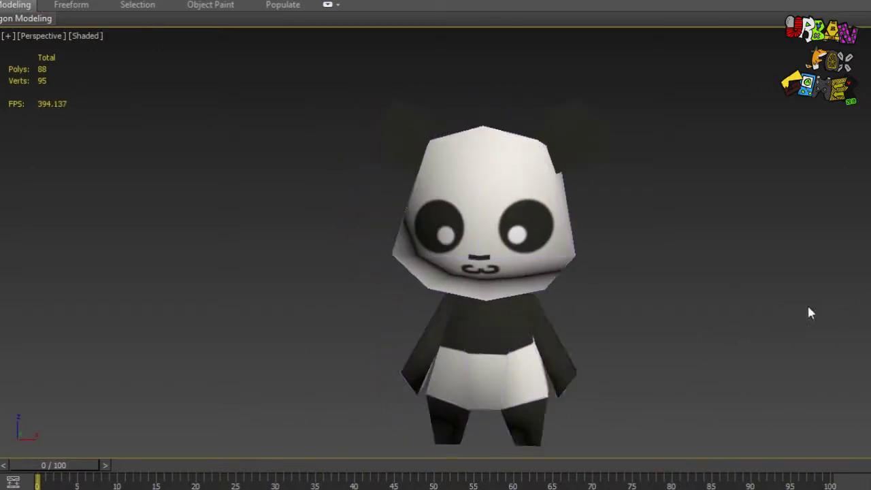
mouse_move(647, 320)
middle_mouse_down("alt")
mouse_move(669, 258)
mouse_move(688, 243)
mouse_move(753, 248)
mouse_move(834, 278)
mouse_move(628, 317)
mouse_move(731, 343)
mouse_move(870, 340)
middle_mouse_up("alt")
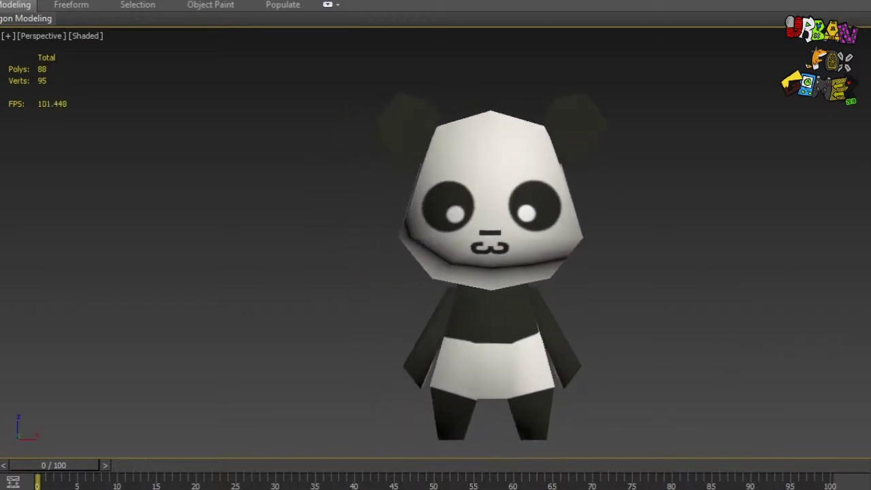
middle_click_drag(730, 284, 719, 287, "alt")
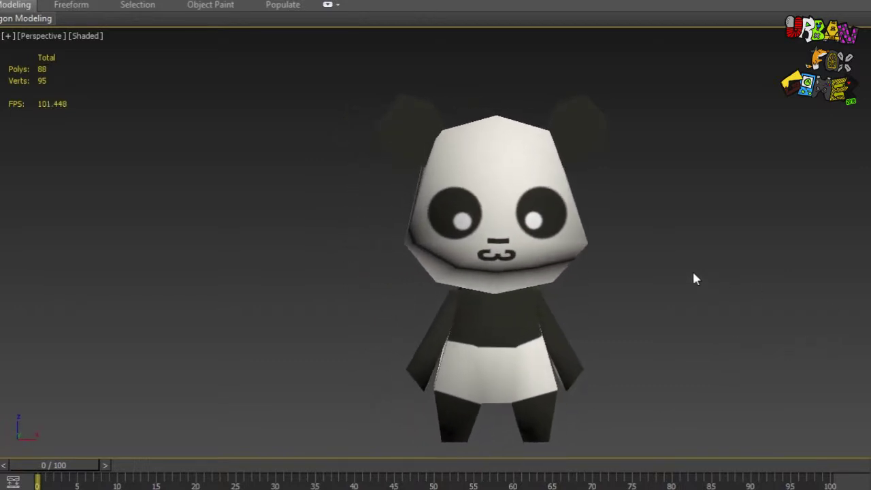
Switch the viewport to Realistic shading and orbit the panda back to the front.
left_click(89, 40)
left_click(204, 50)
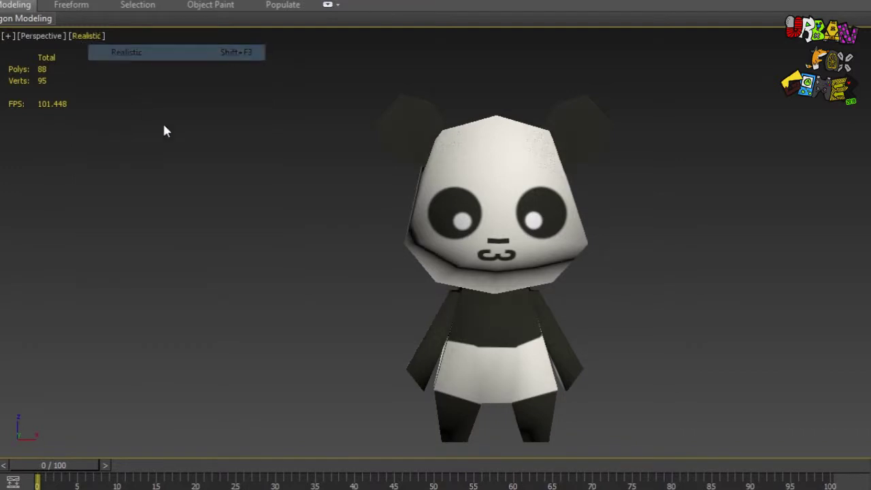
mouse_move(195, 190)
middle_mouse_down("alt")
mouse_move(169, 179)
mouse_move(172, 163)
mouse_move(186, 202)
mouse_move(182, 187)
middle_mouse_up("alt")
left_click(101, 38)
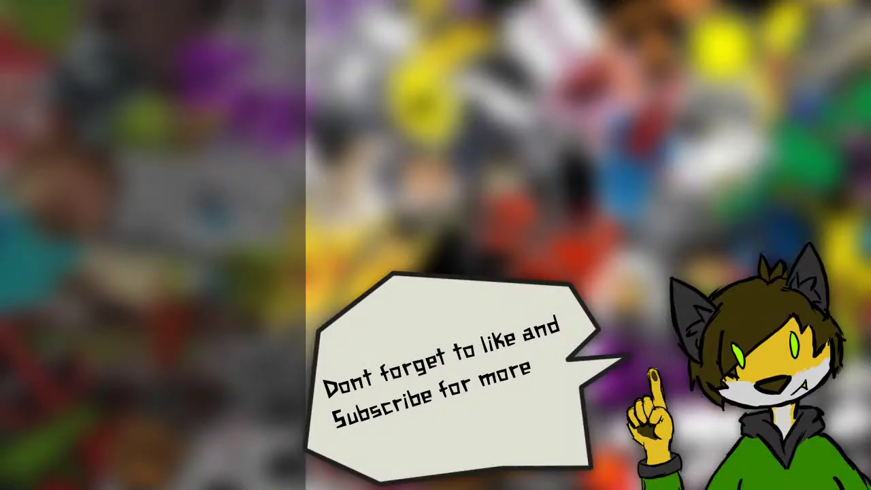